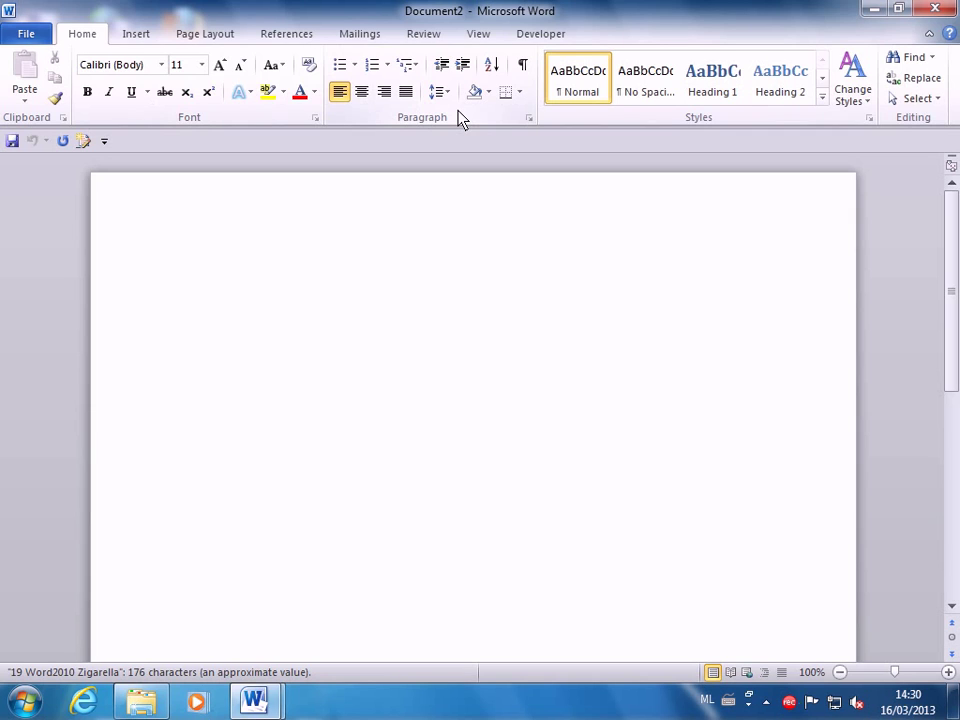
- View the list of available macros, look through several entries such as ORTDecizjonijiet1kap5, and close the list without running any
left_click(483, 36)
left_click(878, 95)
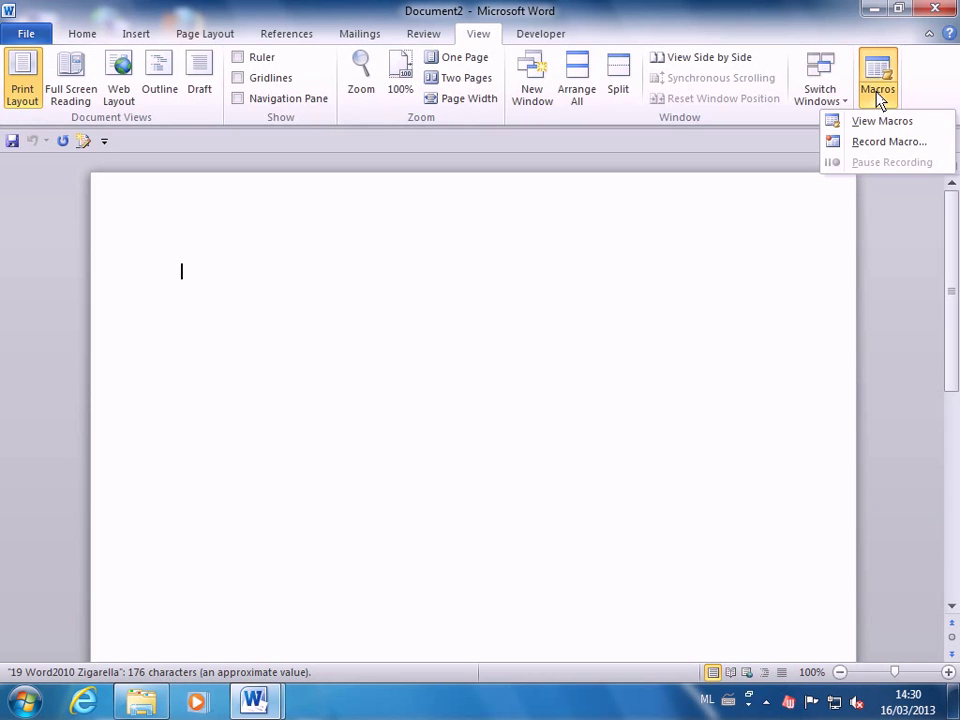
left_click(872, 122)
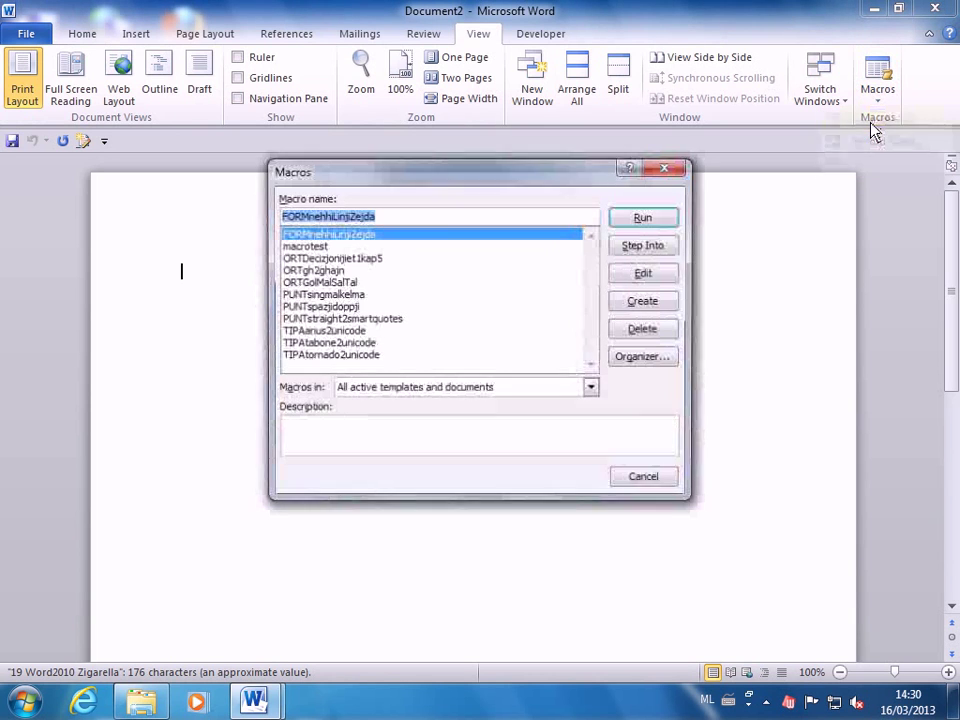
left_click(322, 272)
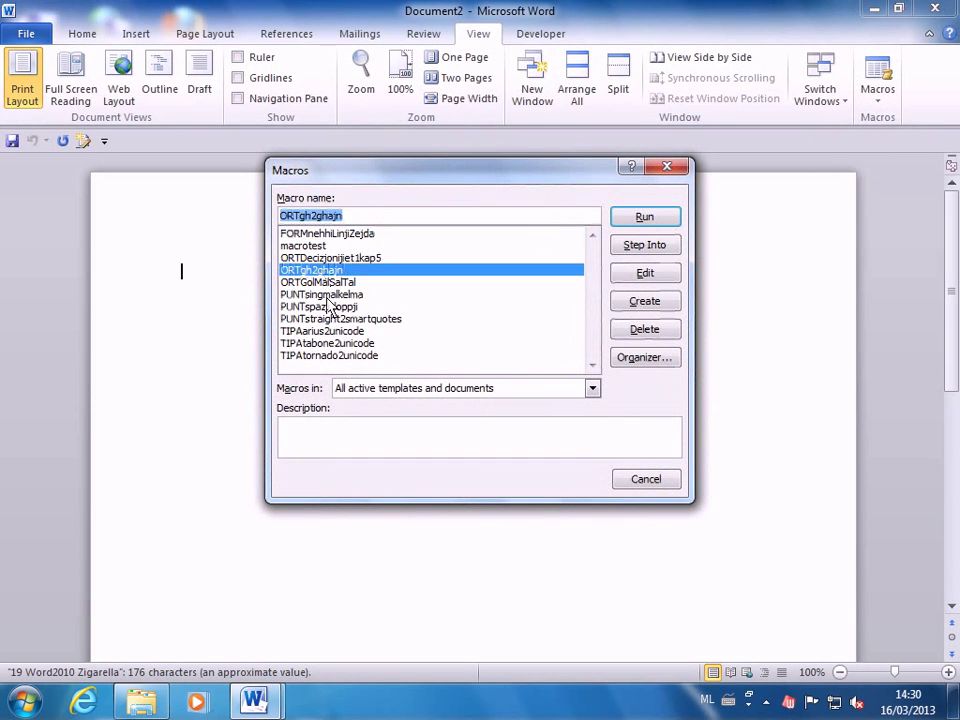
left_click(358, 332)
left_click(331, 259)
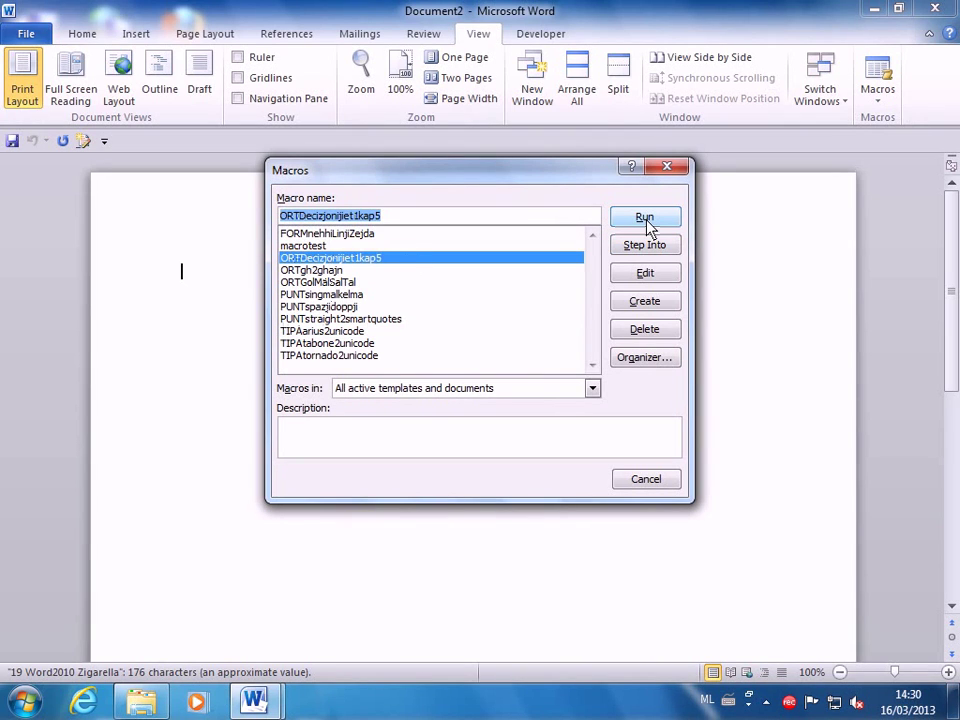
left_click(656, 482)
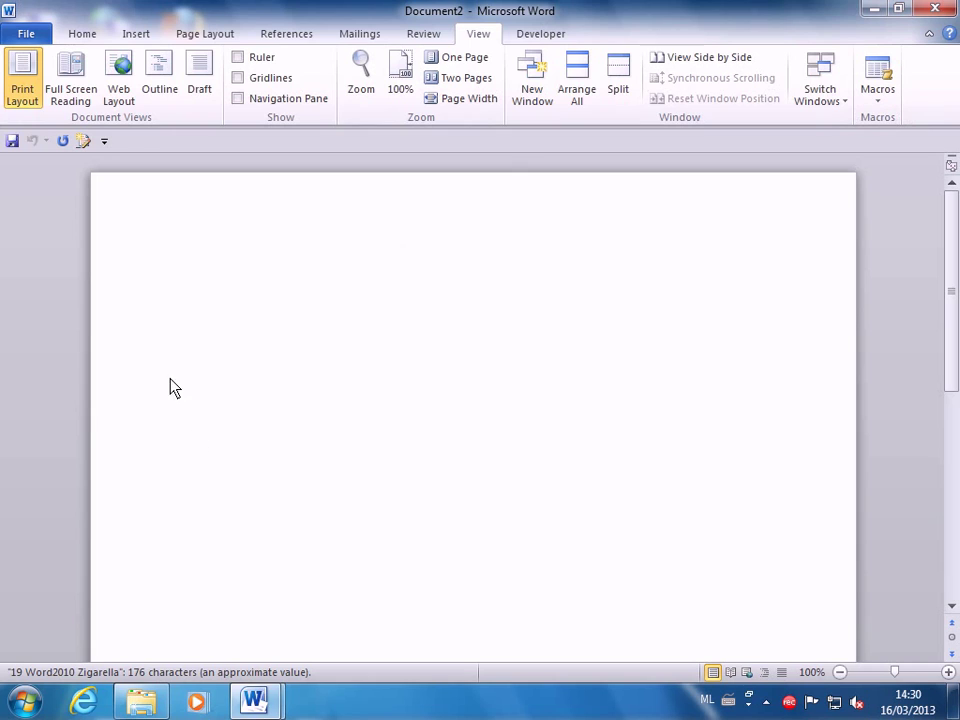
- Add the View Macros command to the Quick Access Toolbar and check that it opens the macro list
right_click(169, 148)
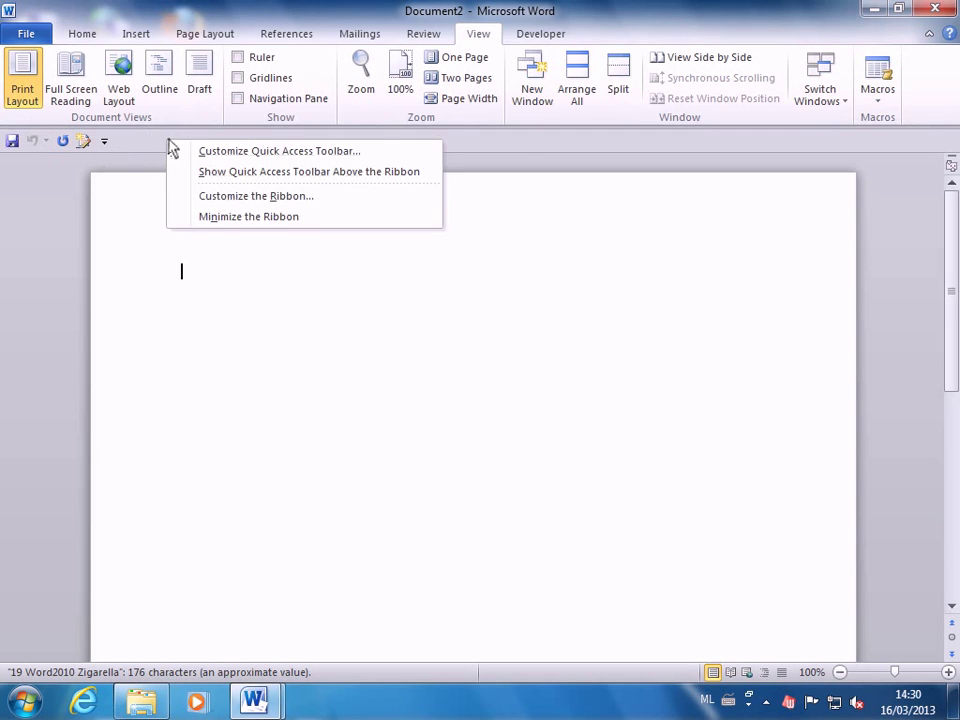
left_click(276, 160)
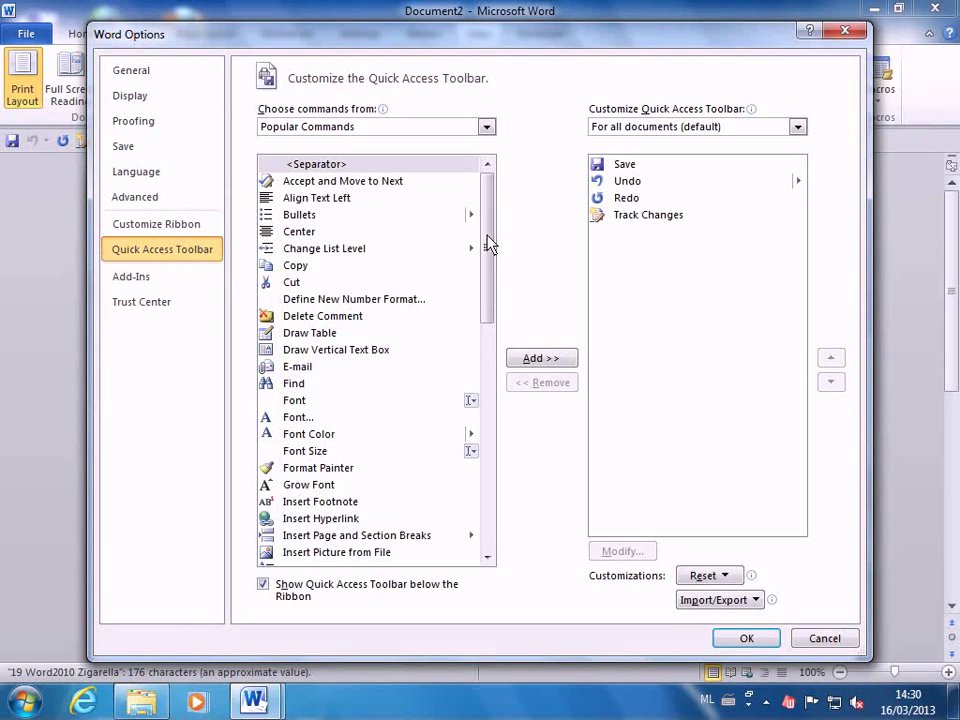
left_click_drag(489, 242, 495, 506)
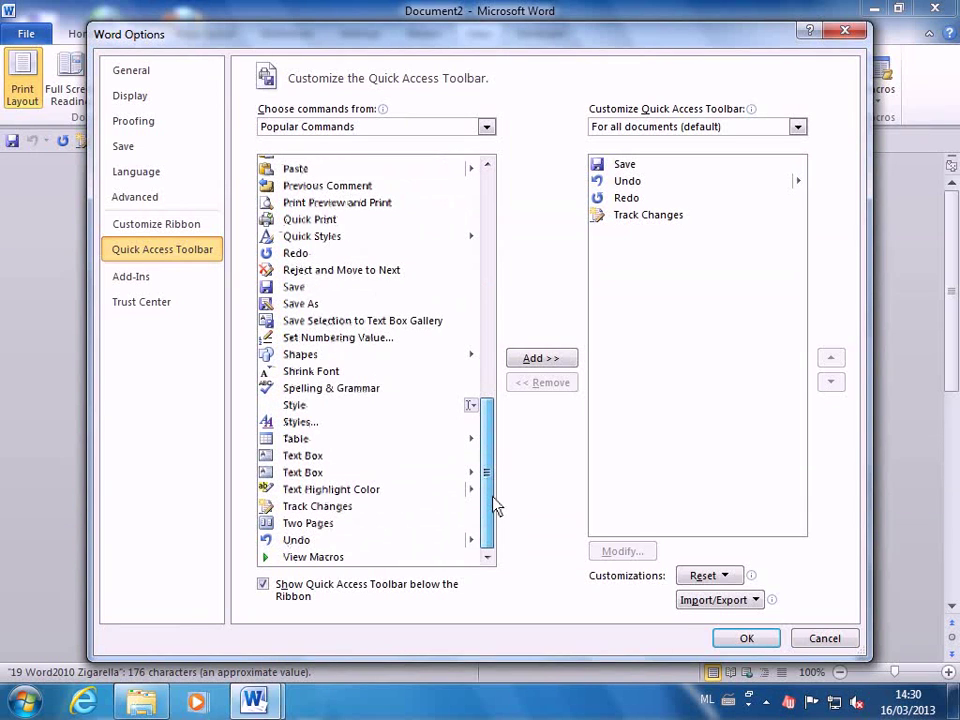
left_click(306, 565)
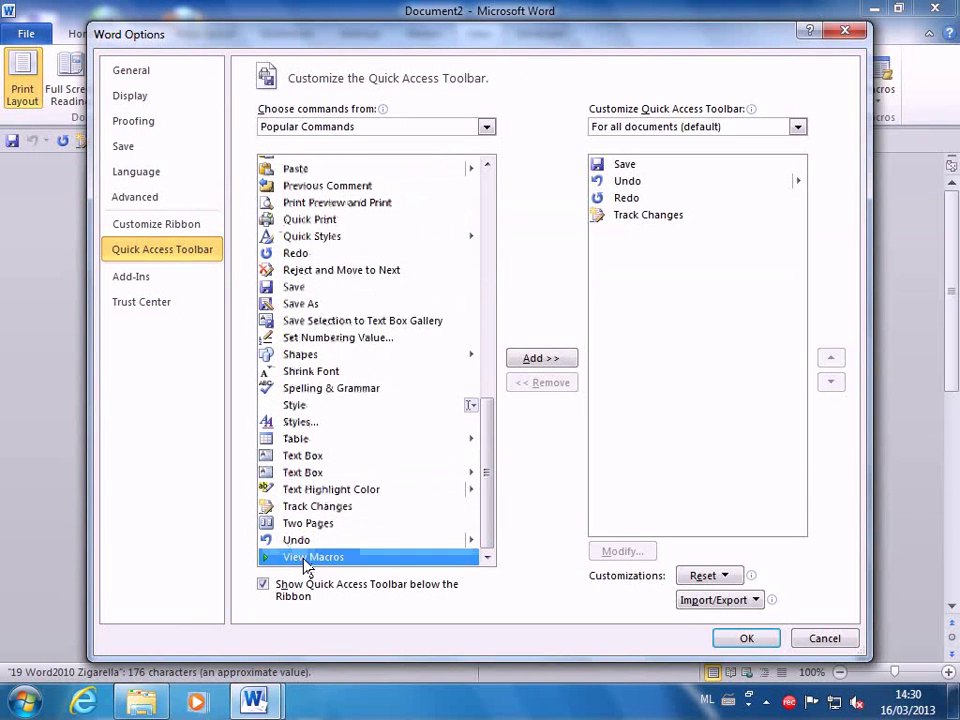
left_click(541, 360)
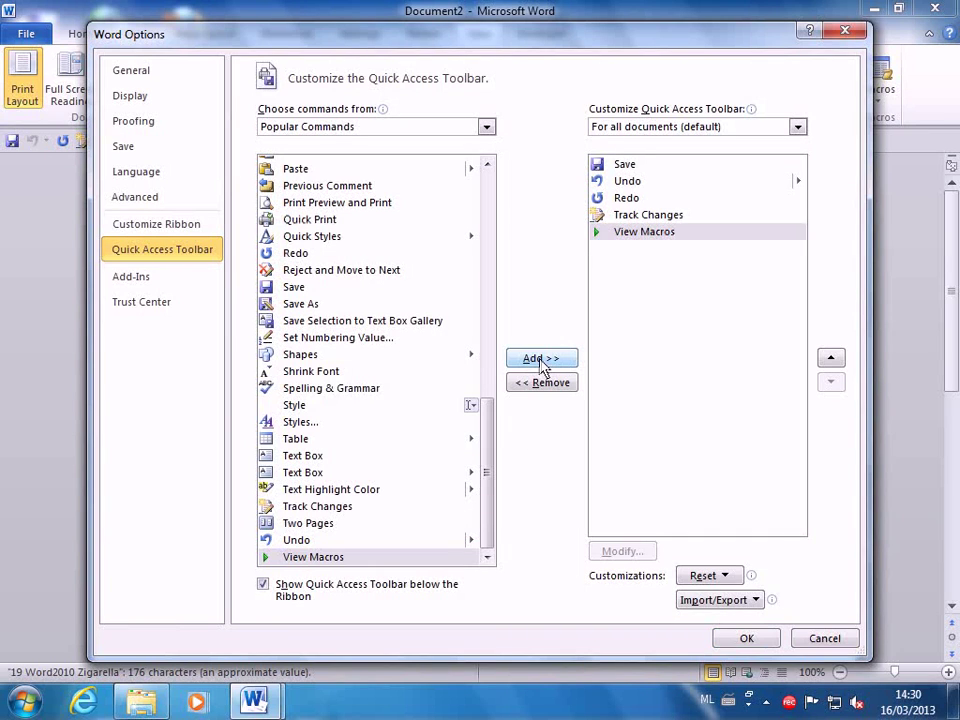
left_click(744, 639)
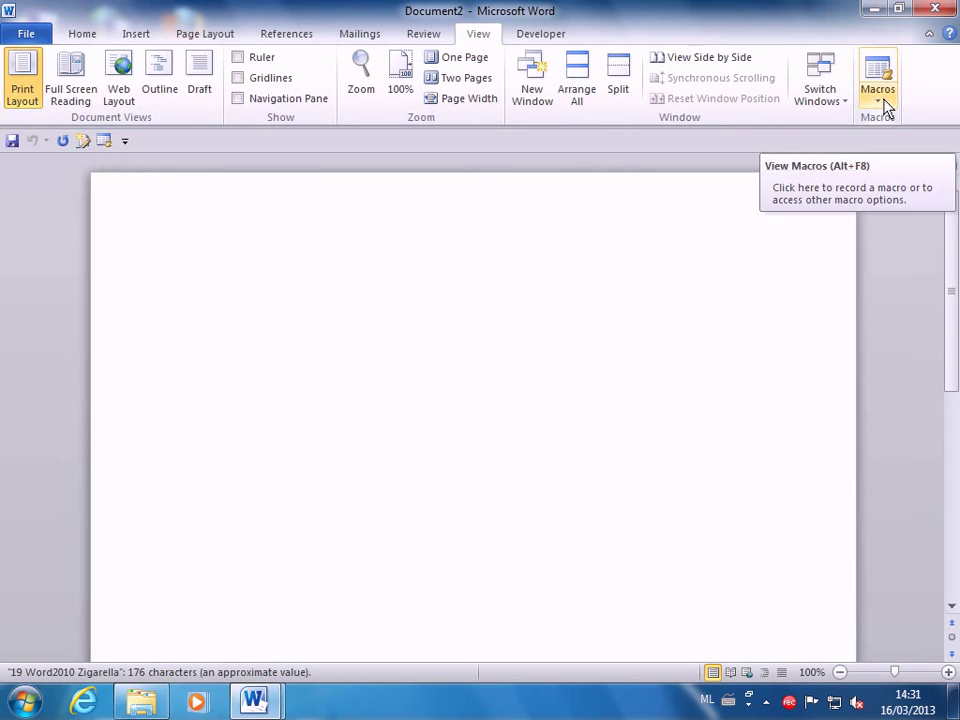
left_click(104, 143)
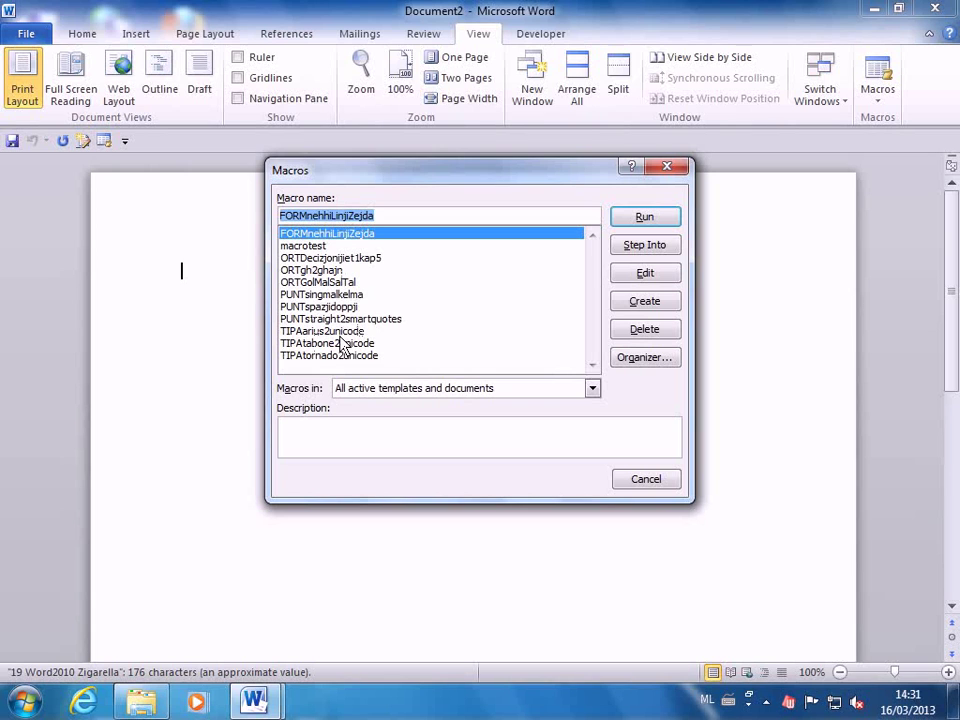
left_click(646, 480)
- Remove the View Macros command from the Quick Access Toolbar
right_click(185, 150)
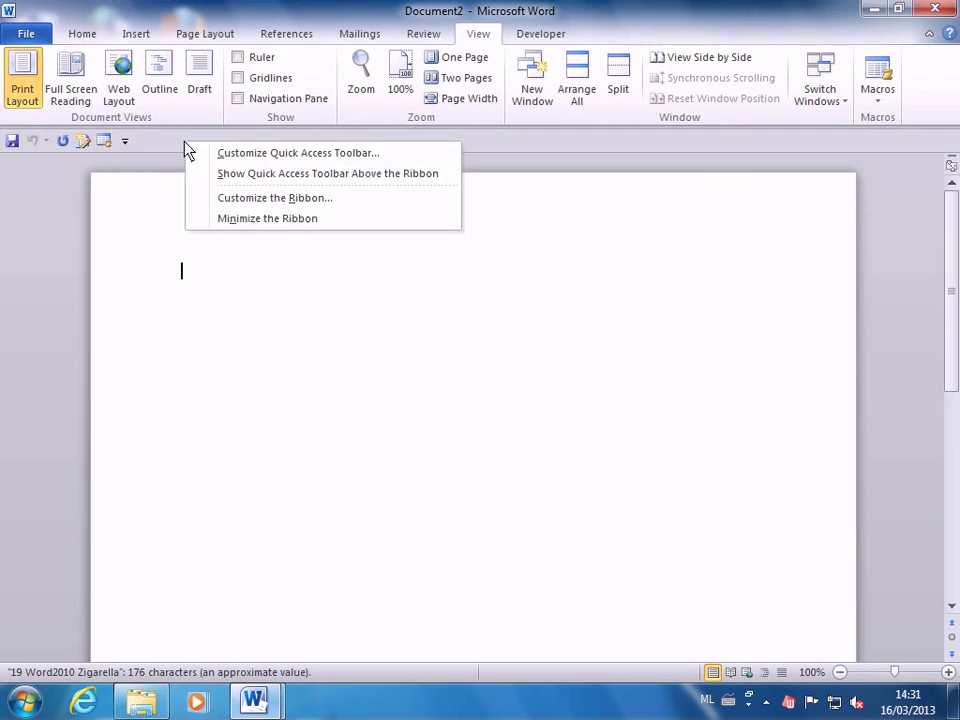
left_click(296, 156)
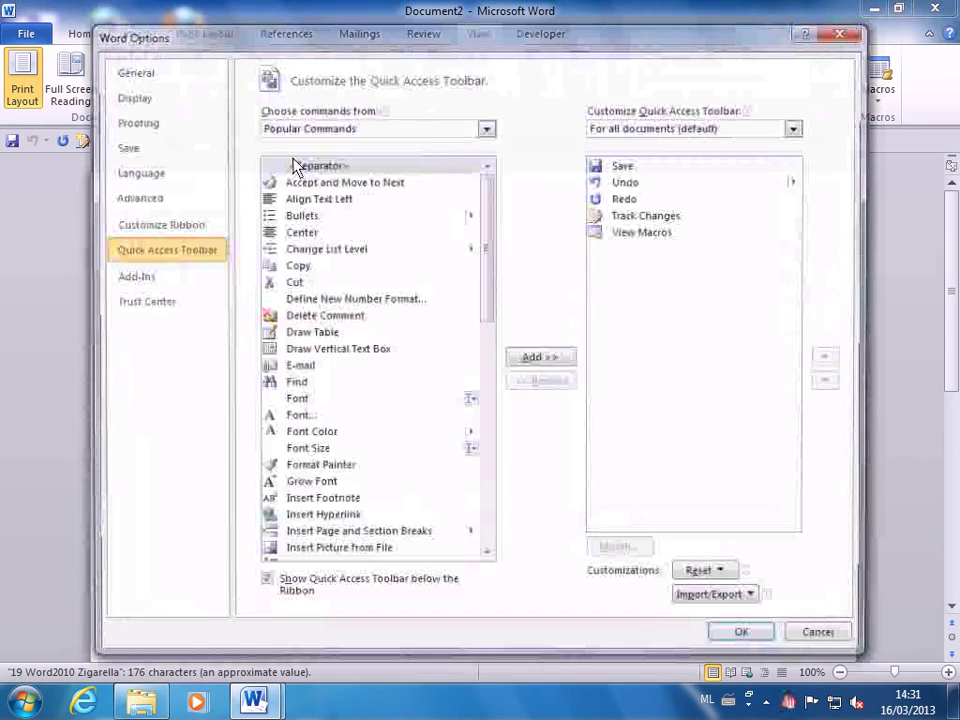
left_click(632, 233)
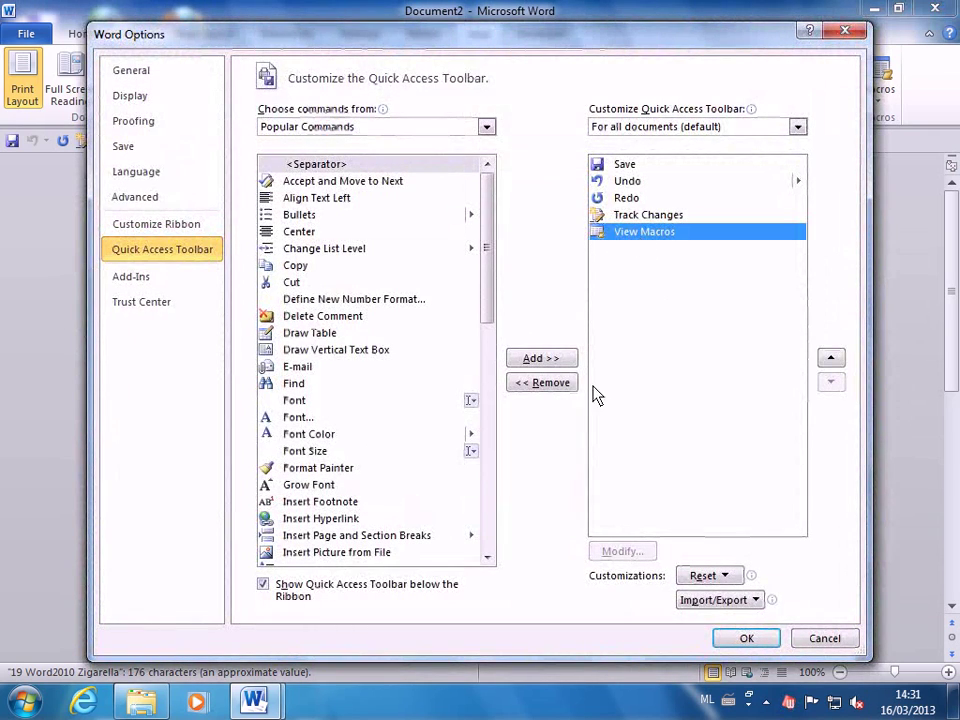
left_click(540, 385)
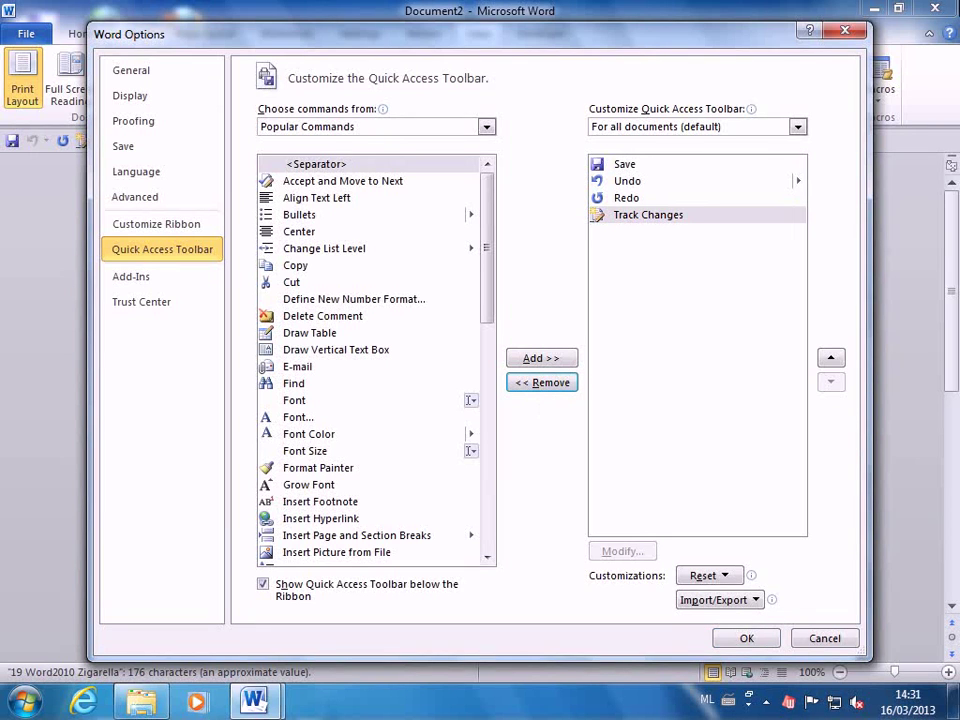
left_click(744, 638)
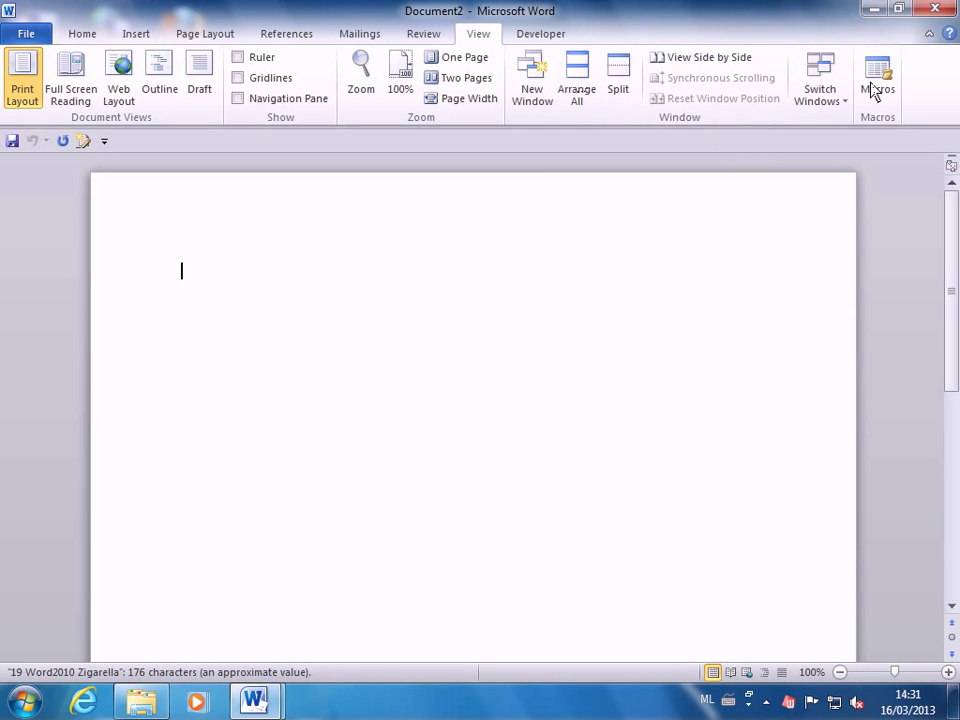
- Open the options for customizing the ribbon
right_click(922, 88)
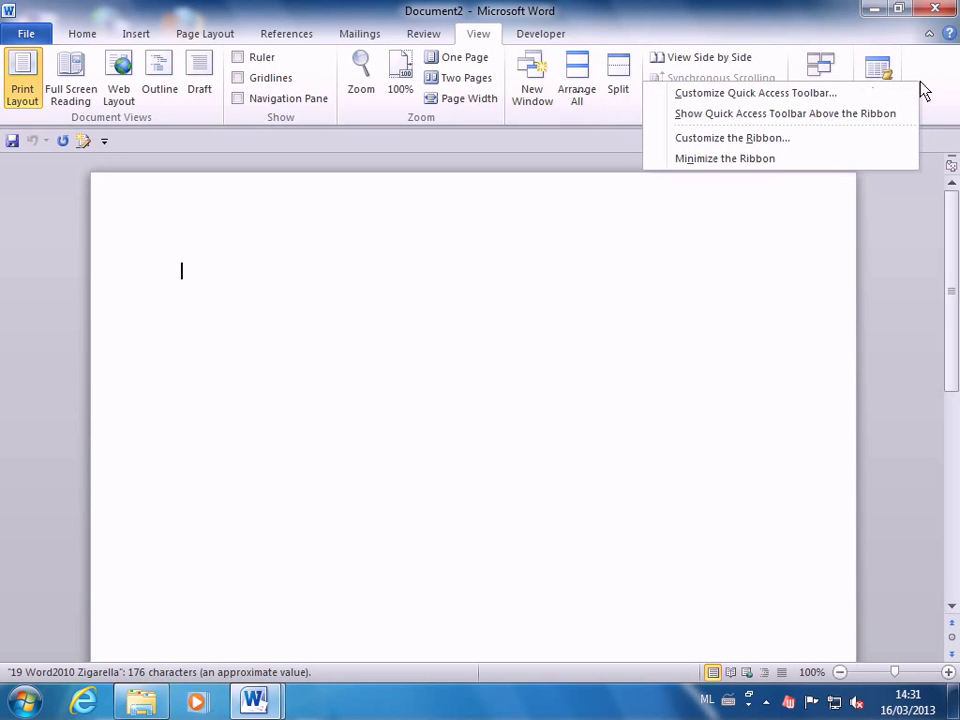
left_click(719, 145)
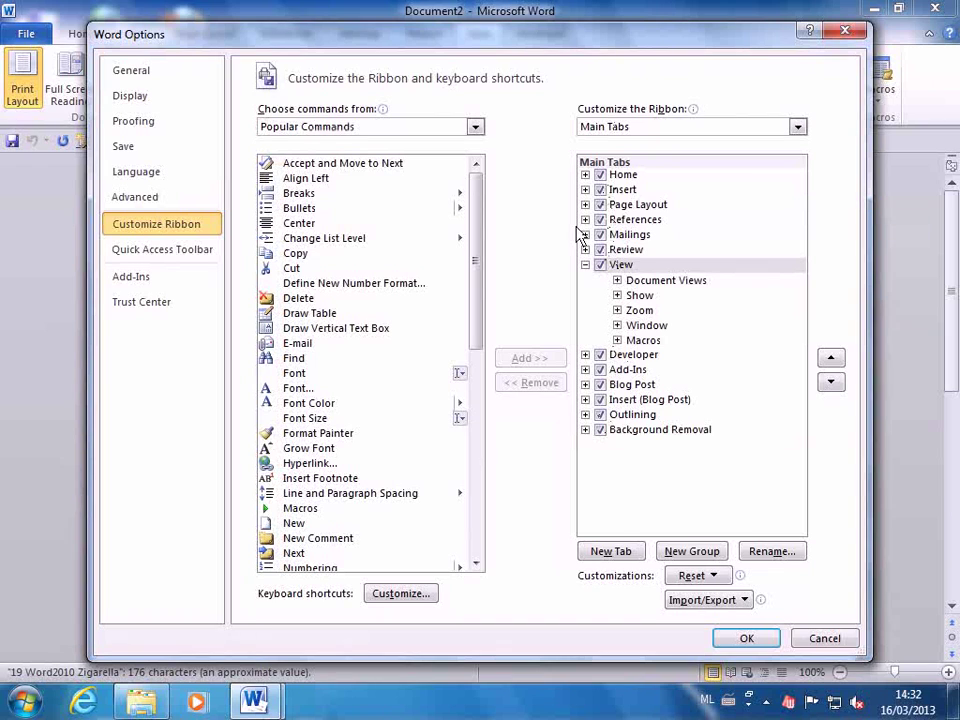
- Disable the Review, Mailings and References ribbon tabs, and enable all three again
left_click(600, 250)
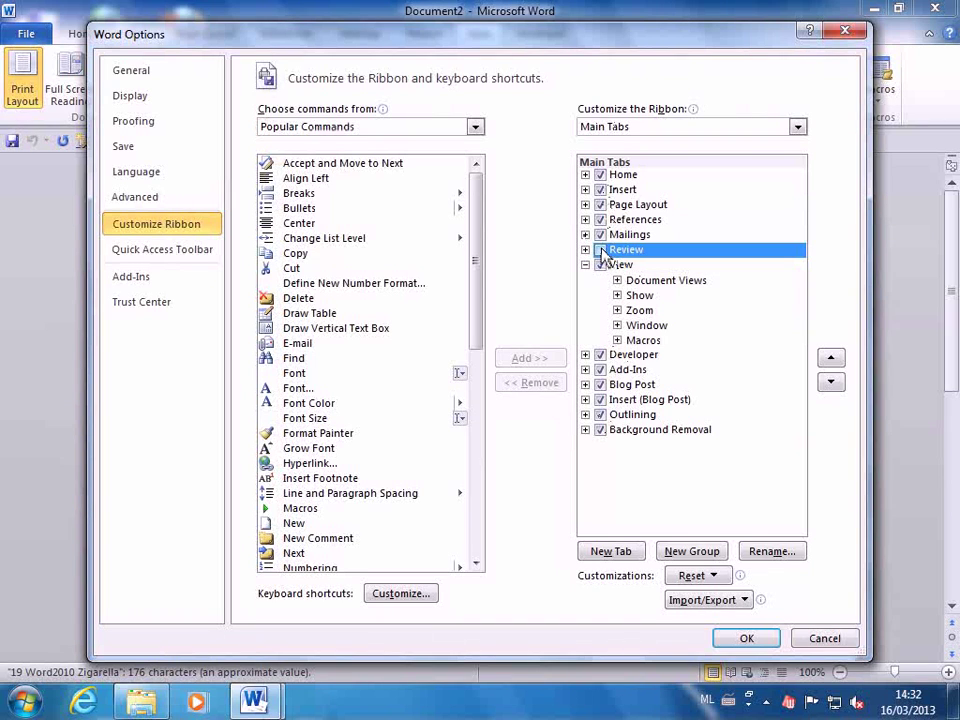
left_click(600, 234)
left_click(600, 219)
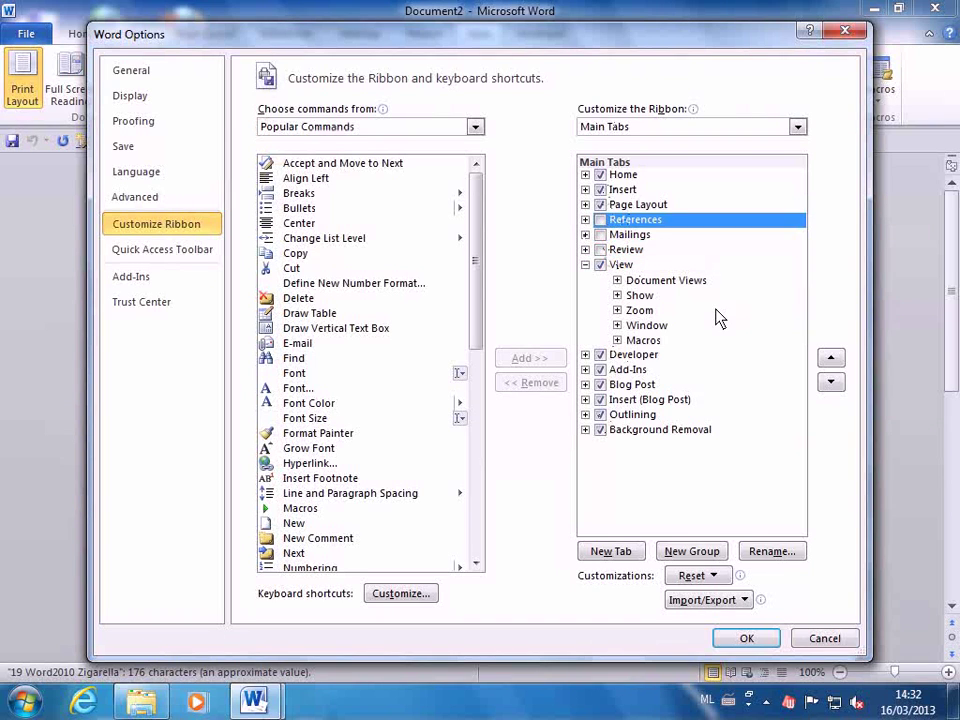
left_click(600, 219)
left_click(600, 234)
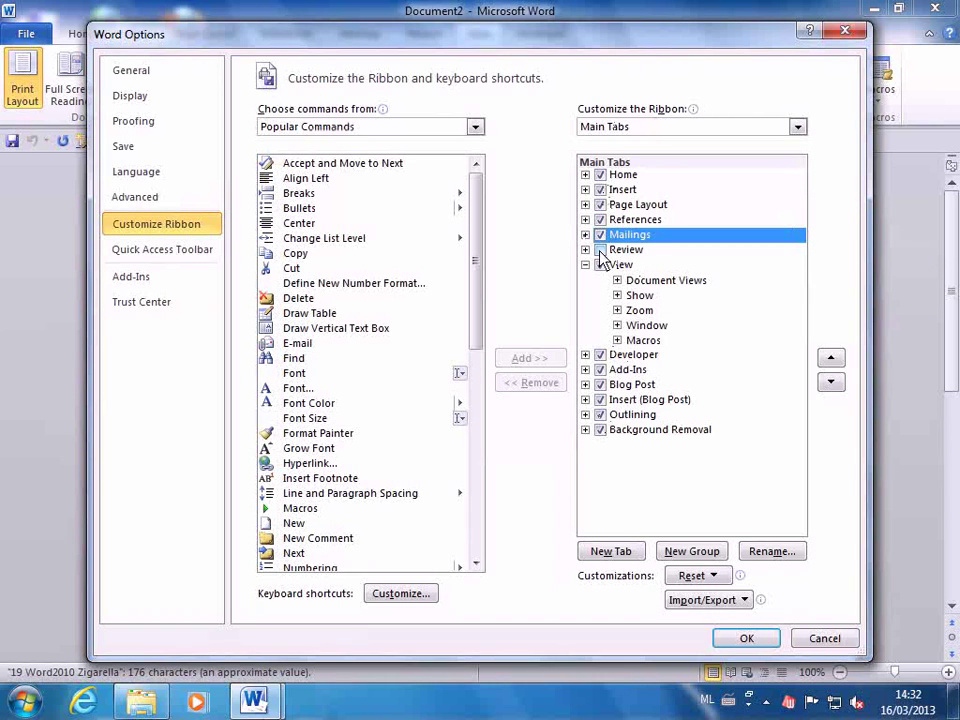
left_click(600, 249)
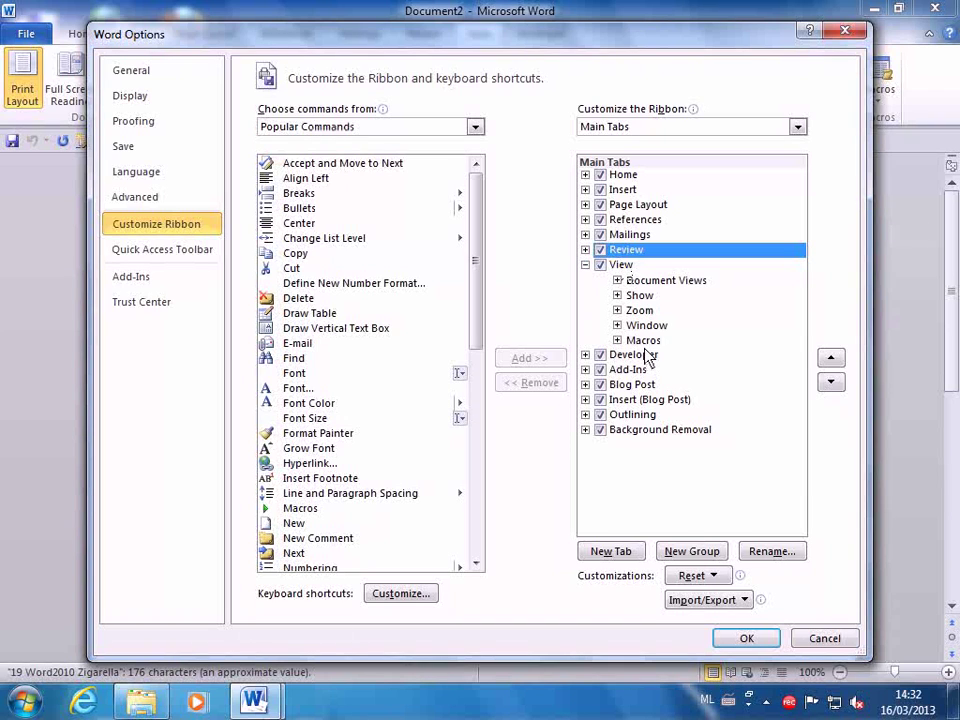
- Examine the groups inside the View tab and the commands in its Document Views group
left_click(585, 265)
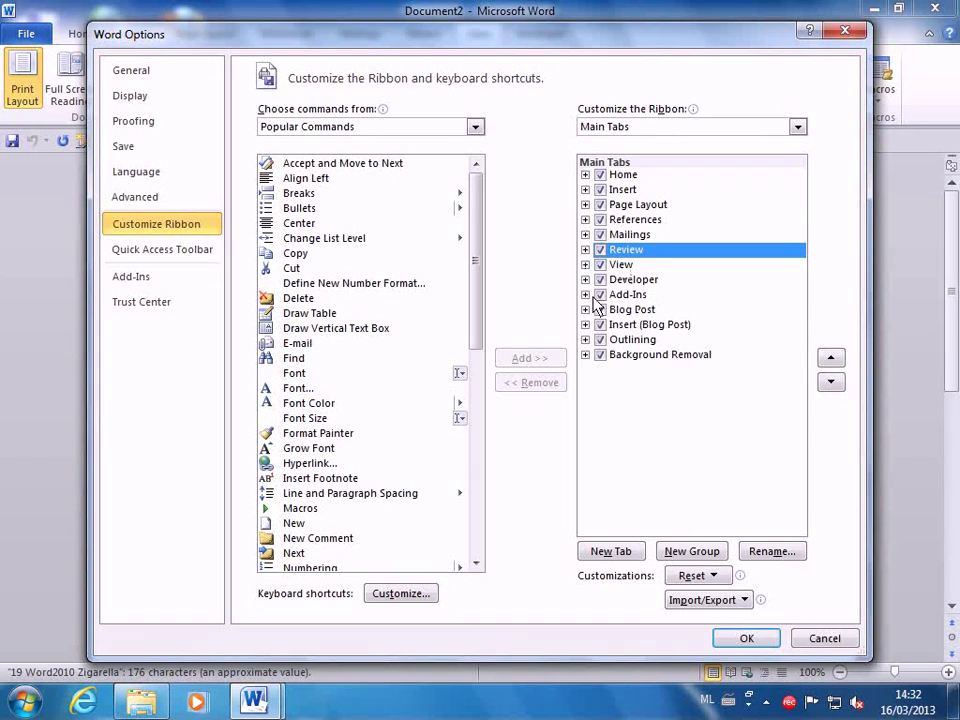
left_click(585, 265)
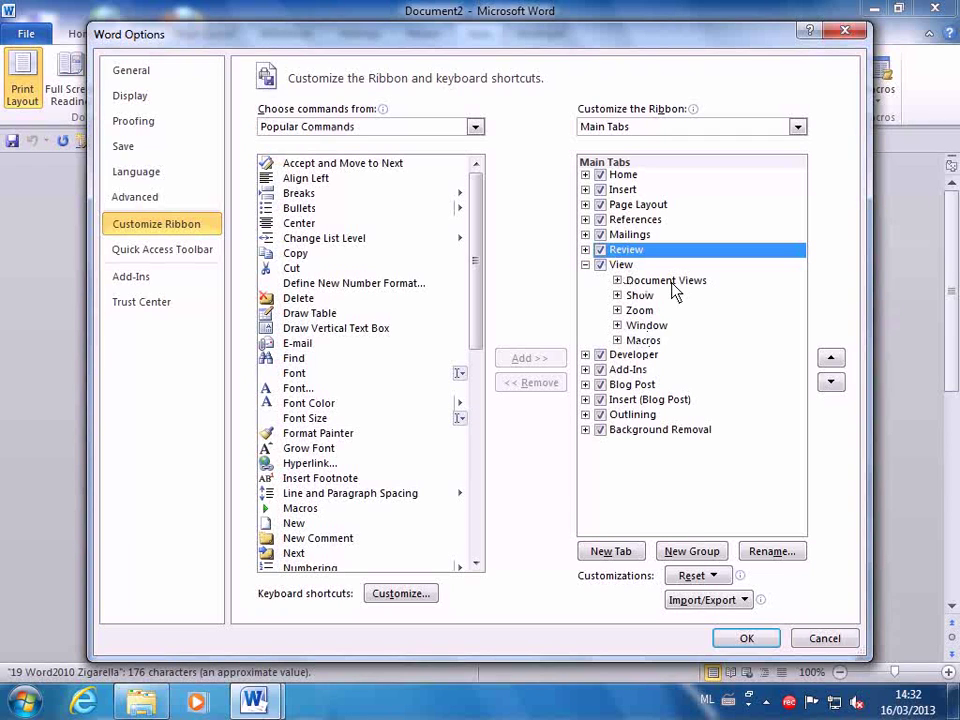
left_click(617, 281)
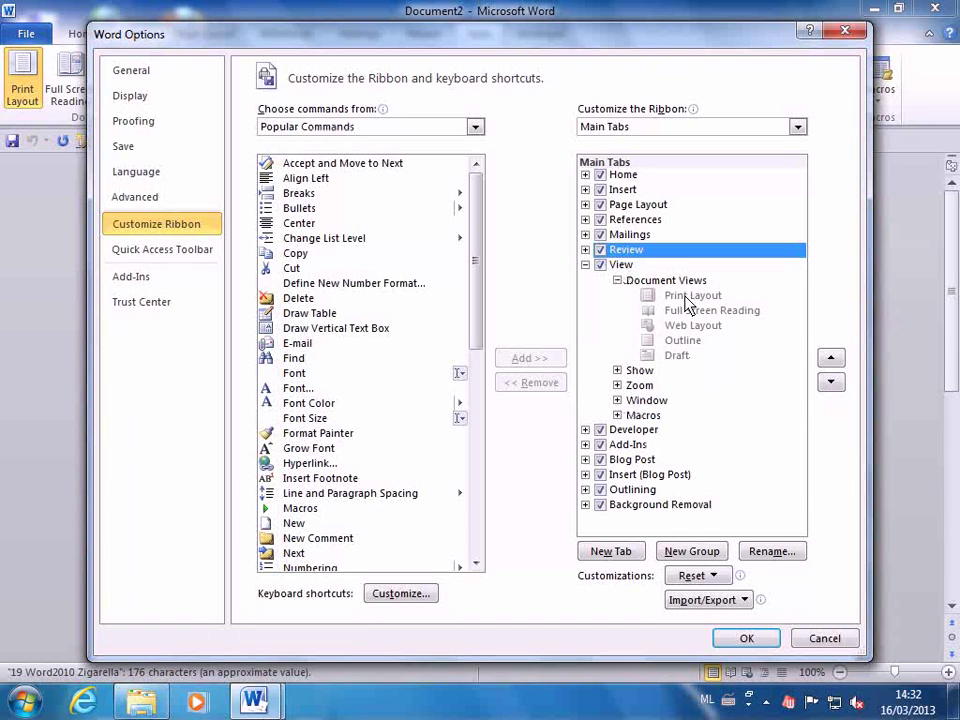
left_click(618, 281)
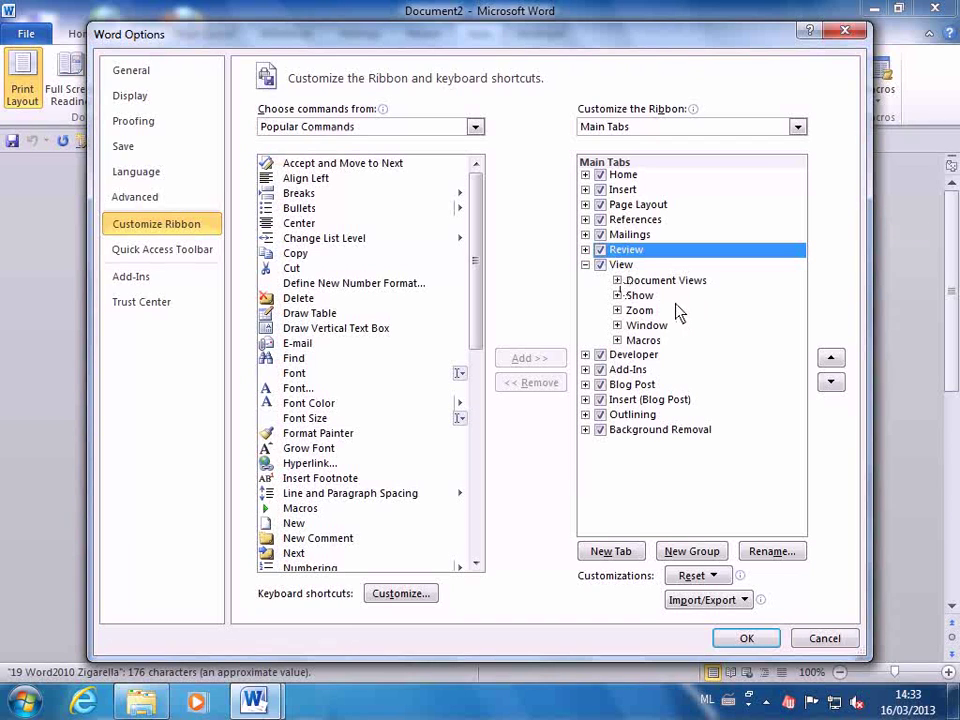
left_click(586, 265)
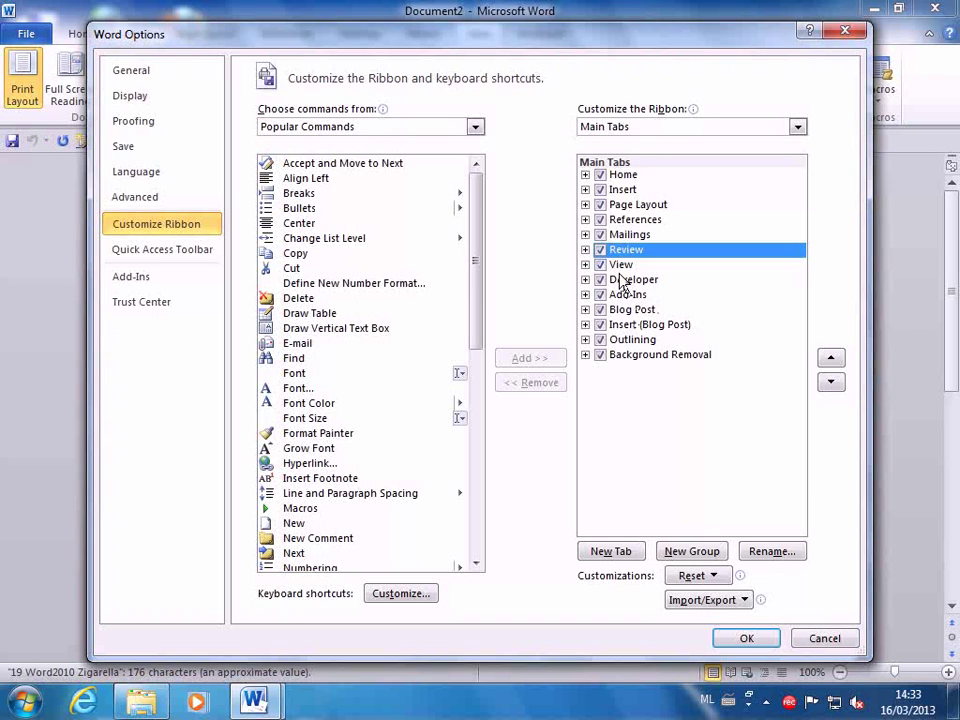
- Add a new custom ribbon tab after Developer and name it Il-Macros Tieghi
left_click(628, 283)
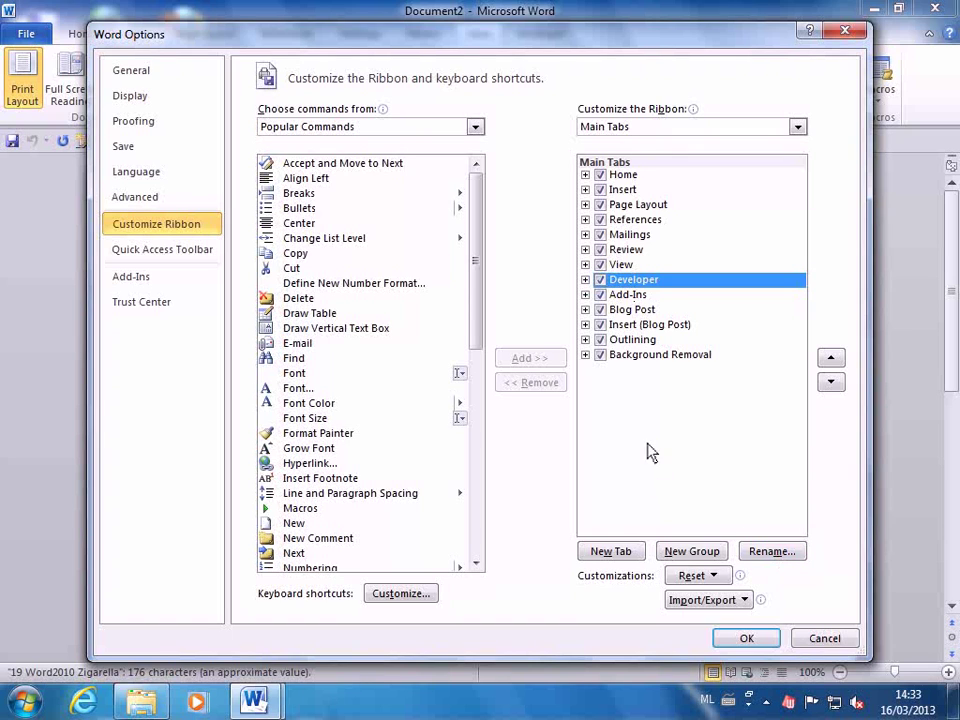
left_click(606, 555)
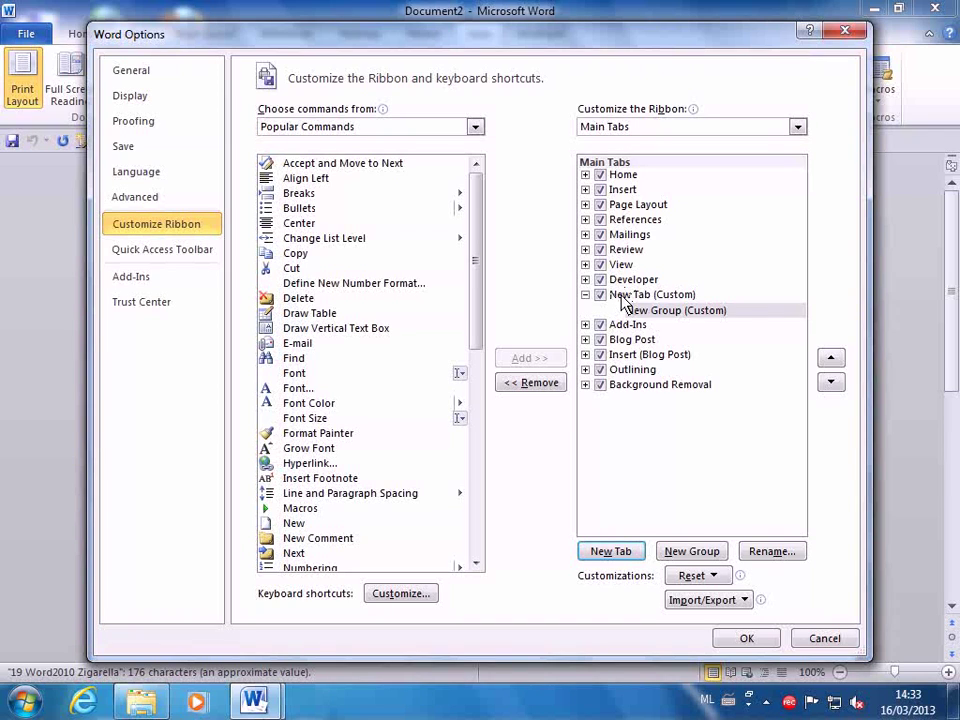
left_click(622, 296)
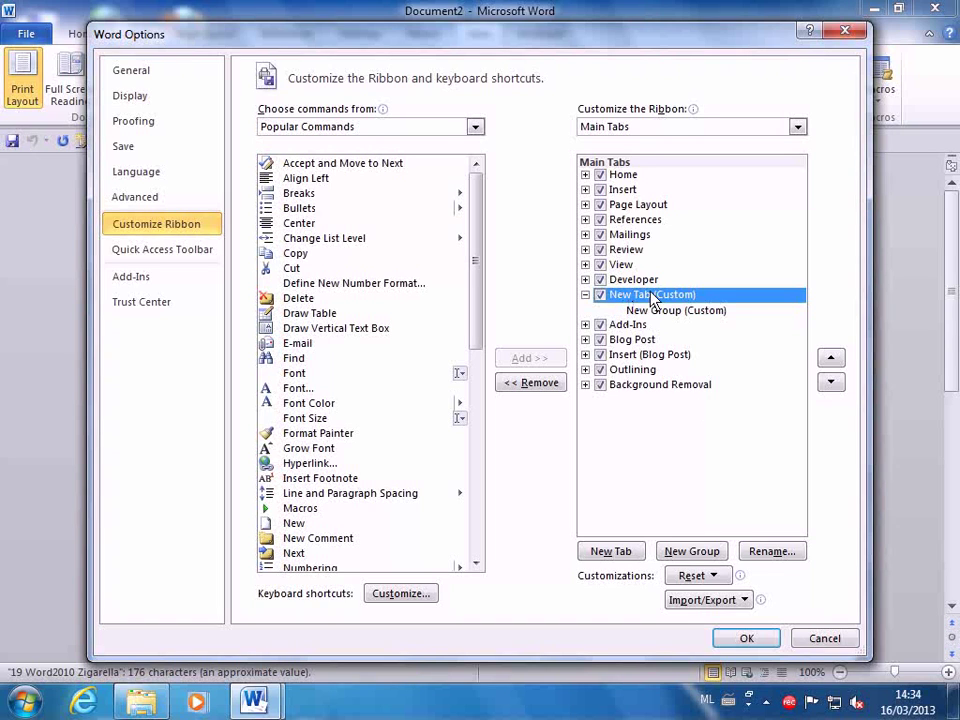
left_click(781, 557)
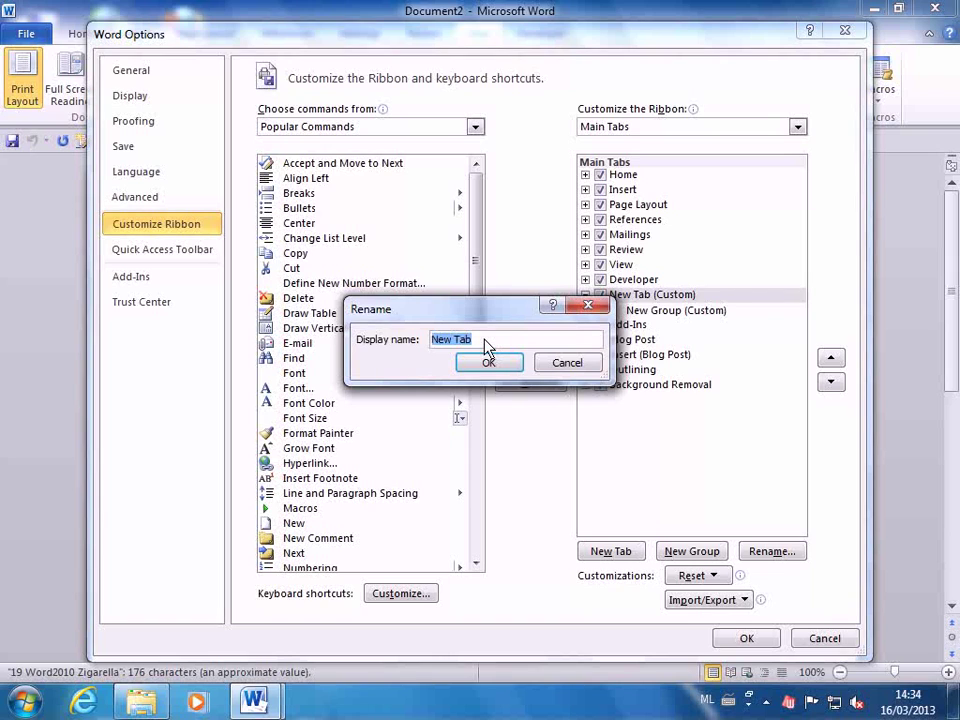
type("Il-Macros Tieghi")
left_click(489, 363)
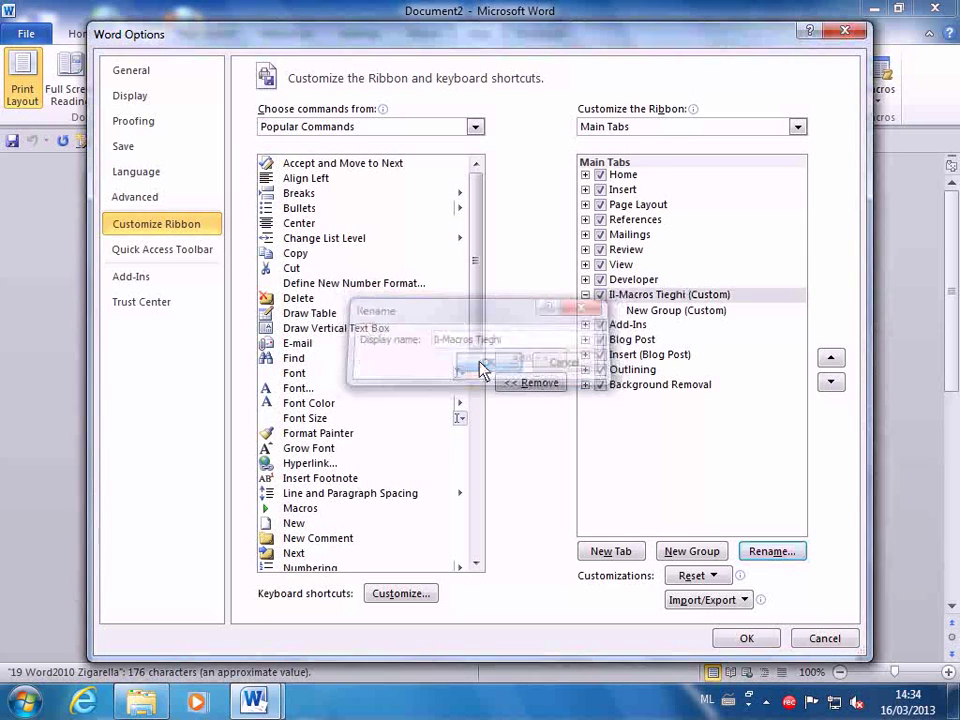
- Rename the new custom group inside the Il-Macros Tieghi tab as Ortografija
left_click(673, 312)
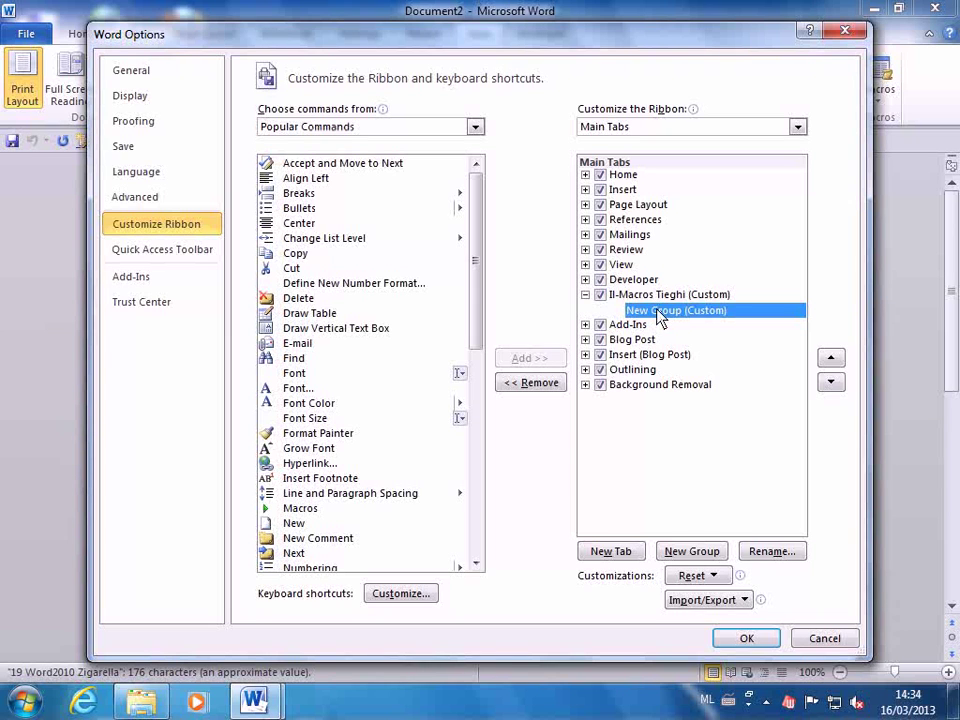
left_click(771, 552)
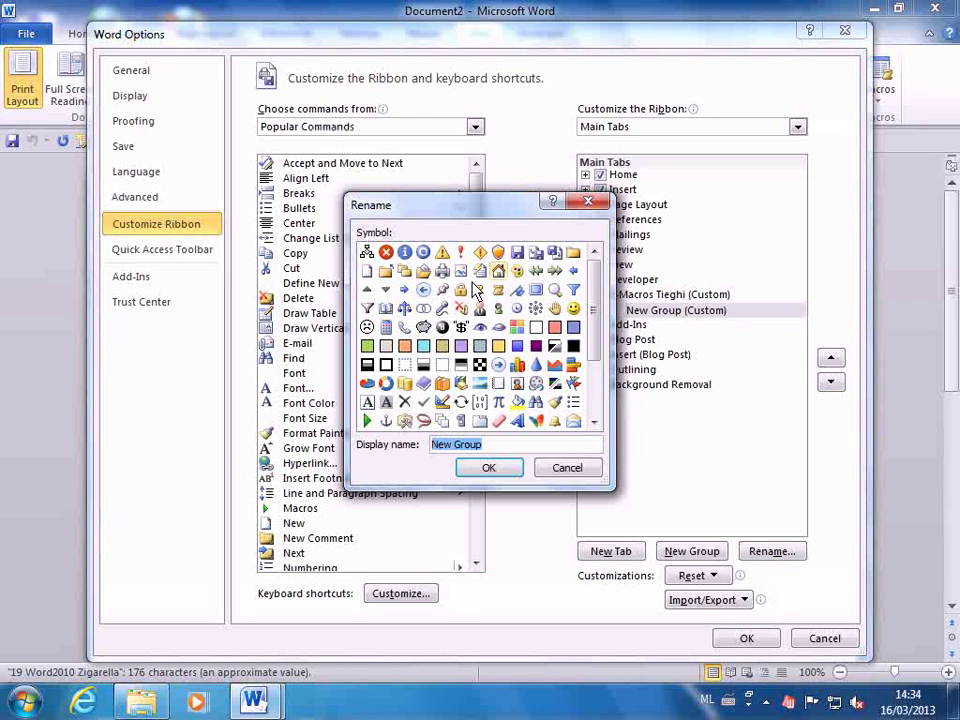
left_click_drag(596, 292, 596, 397)
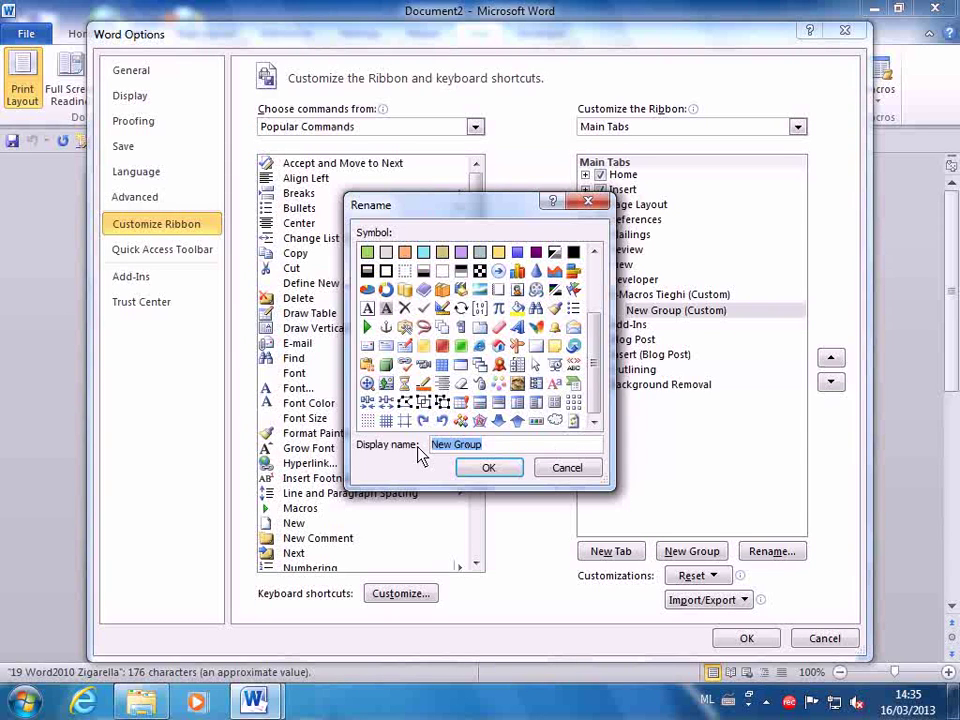
type("Ortografija")
left_click(499, 471)
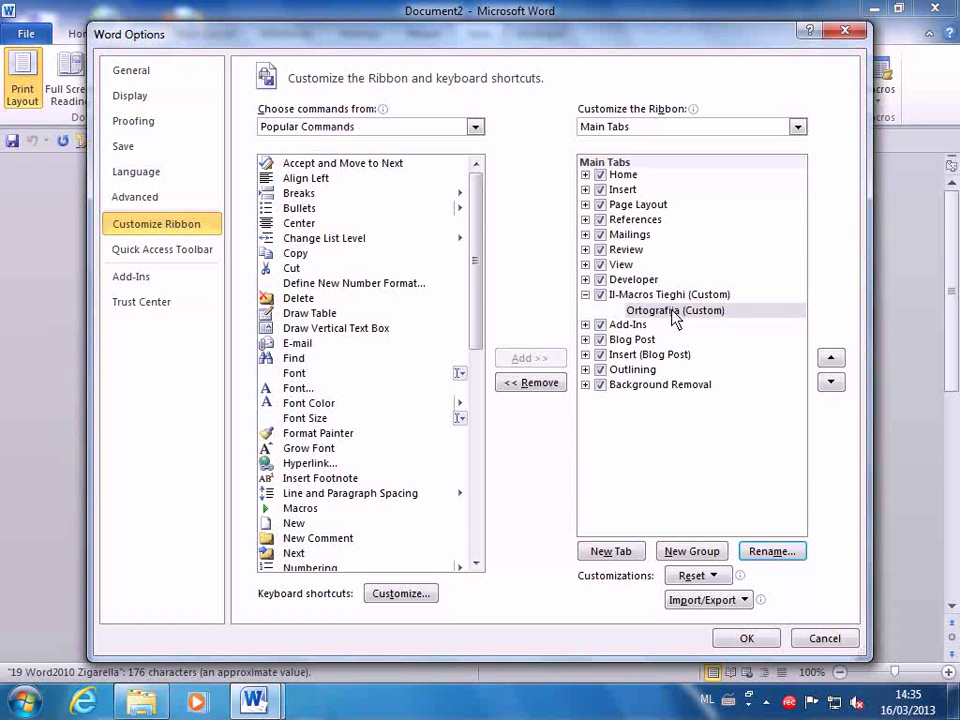
- Add the macros ORTGolMalSalTal, ORTgh2ghajn and ORTDecizjonijiet1kap5 to the Ortografija group
left_click(674, 314)
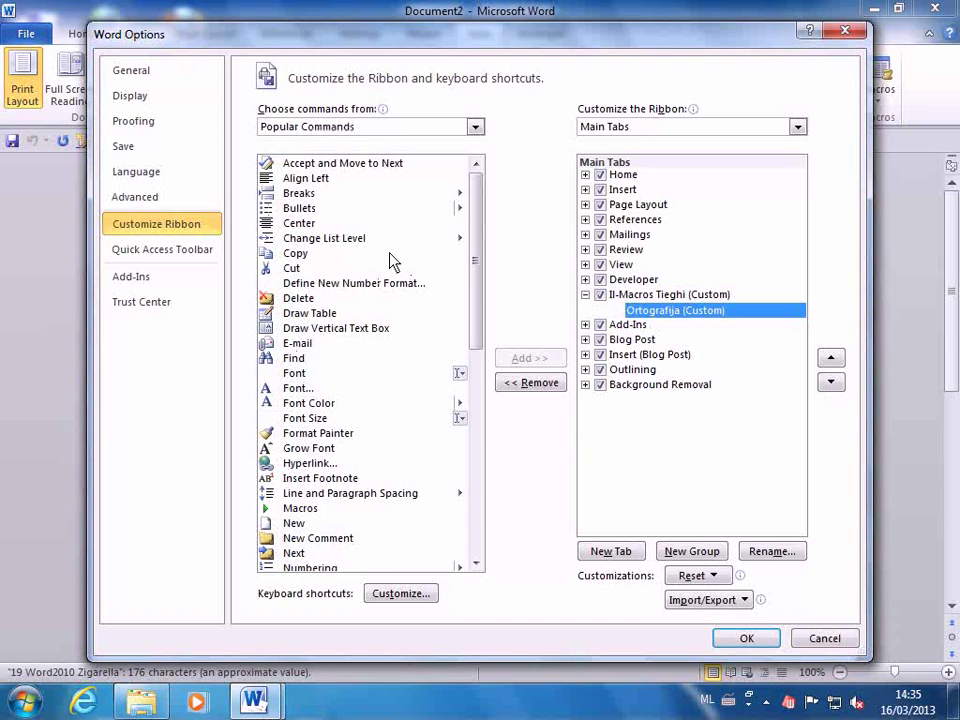
left_click(476, 129)
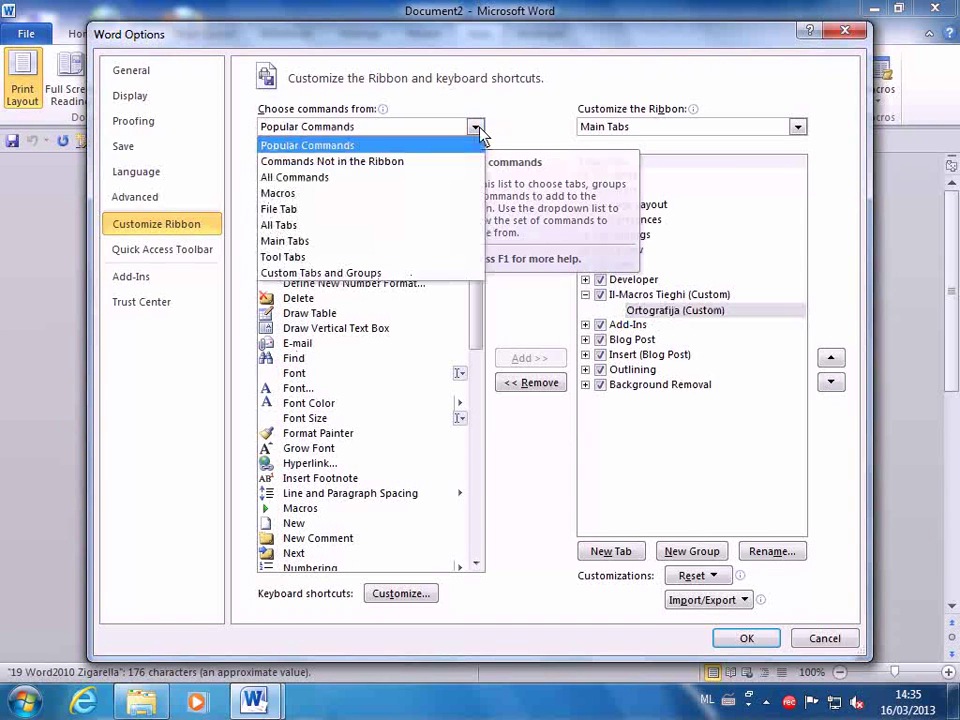
left_click(285, 195)
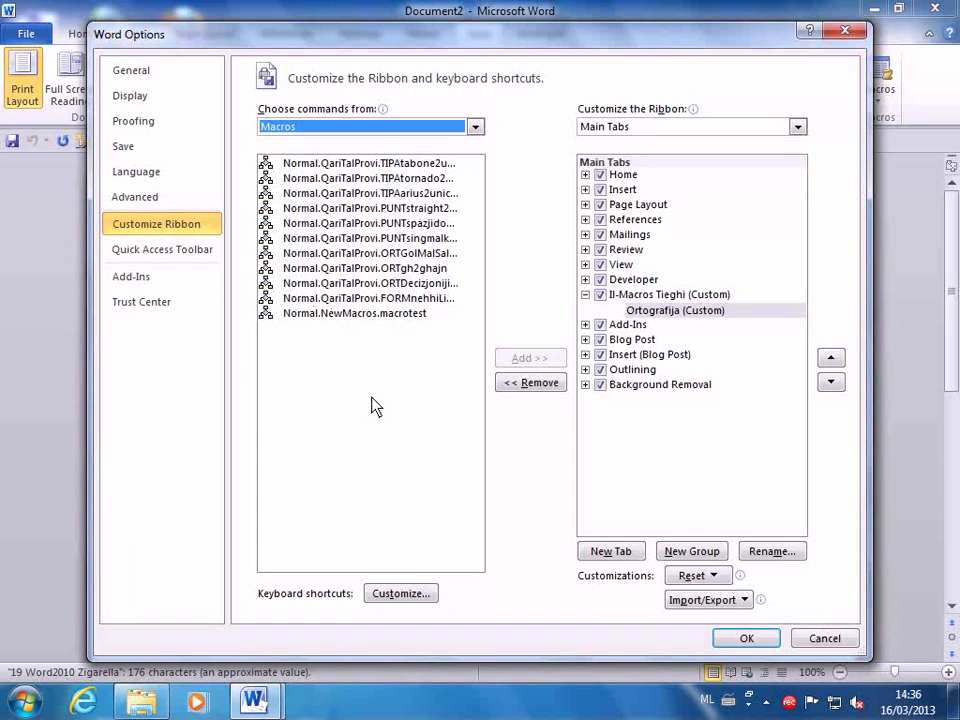
left_click(393, 256)
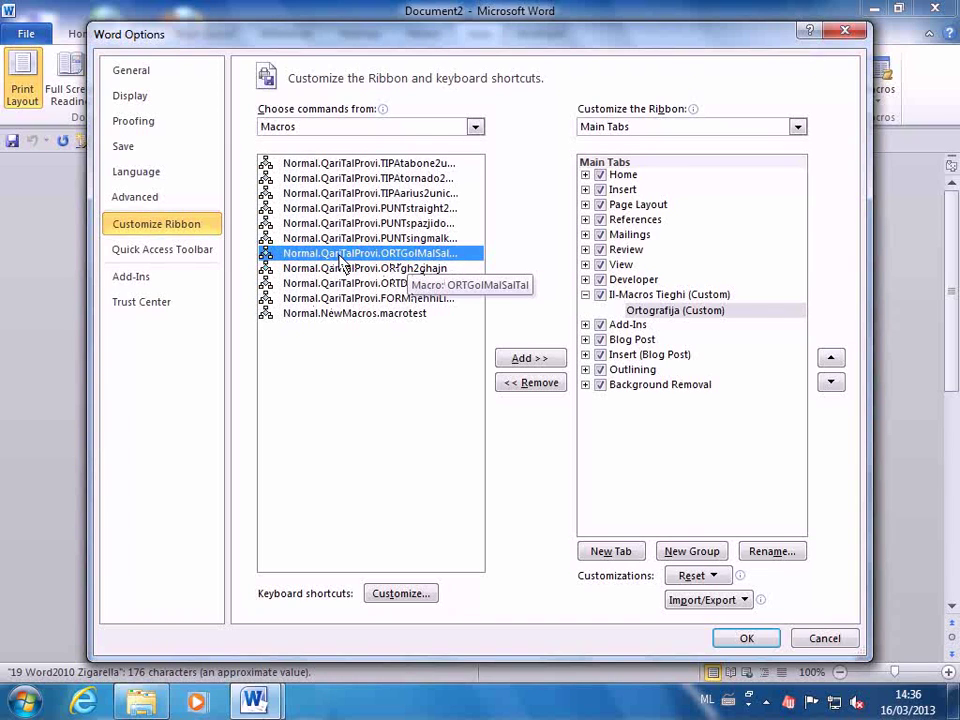
left_click(529, 360)
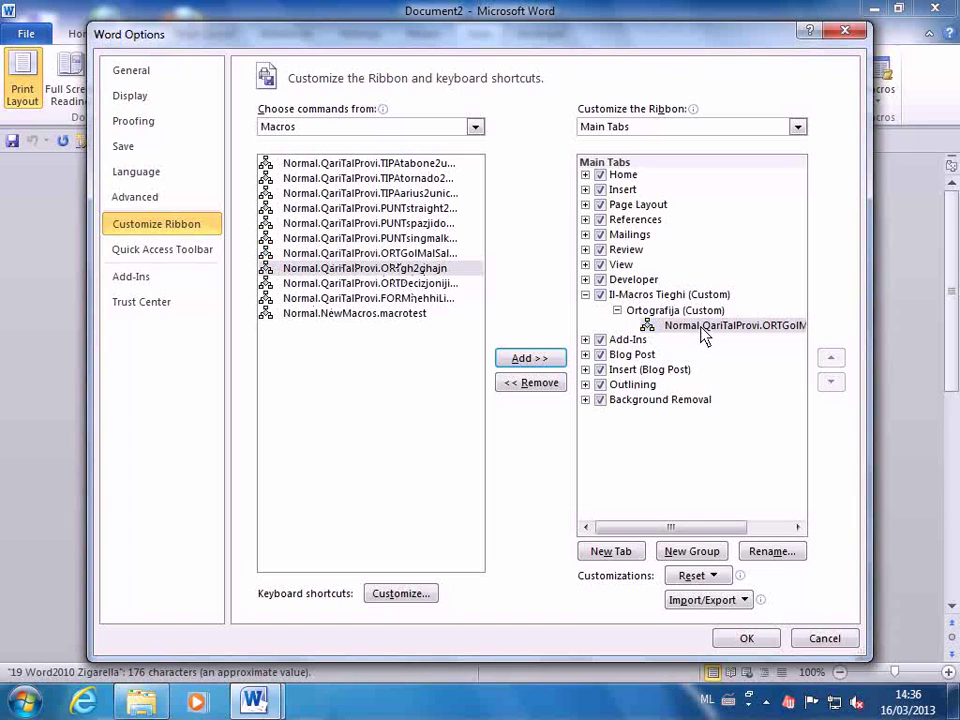
left_click_drag(703, 330, 661, 318)
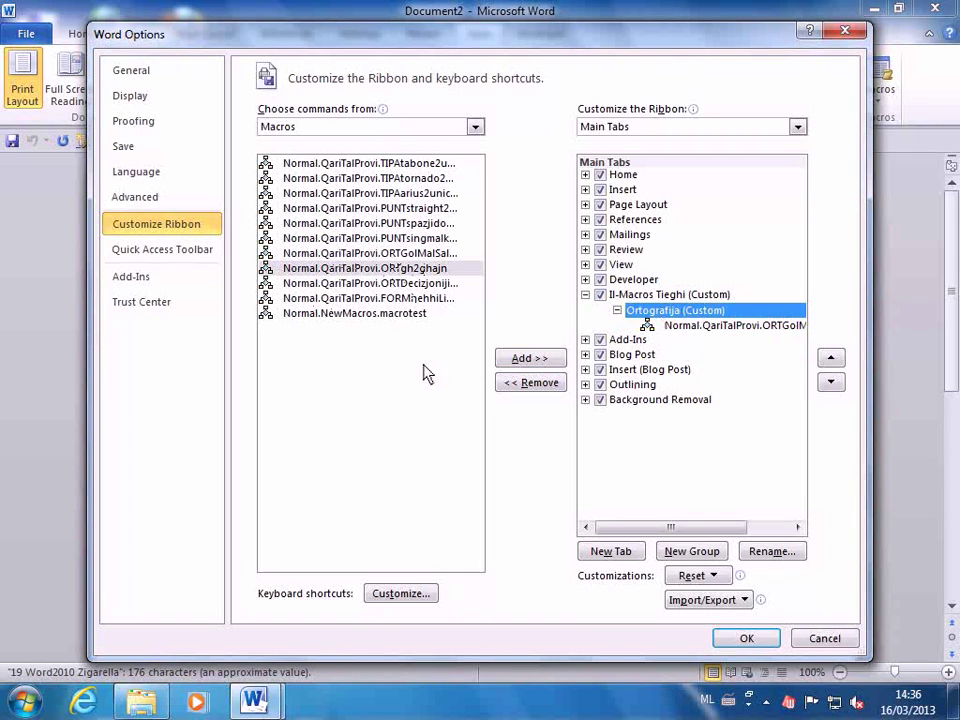
left_click(404, 270)
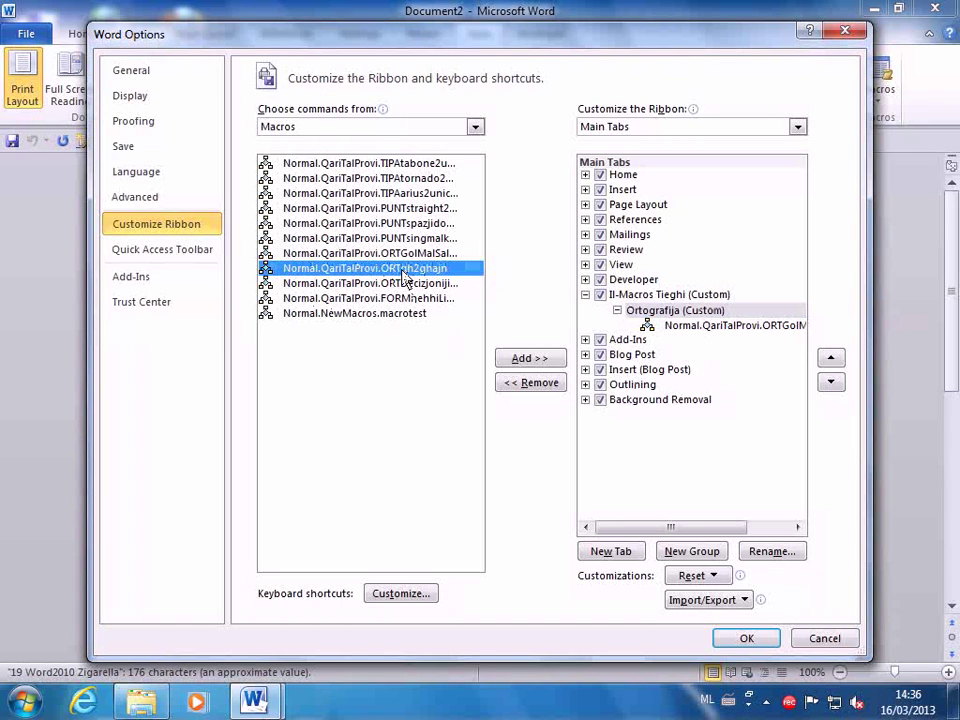
left_click(533, 362)
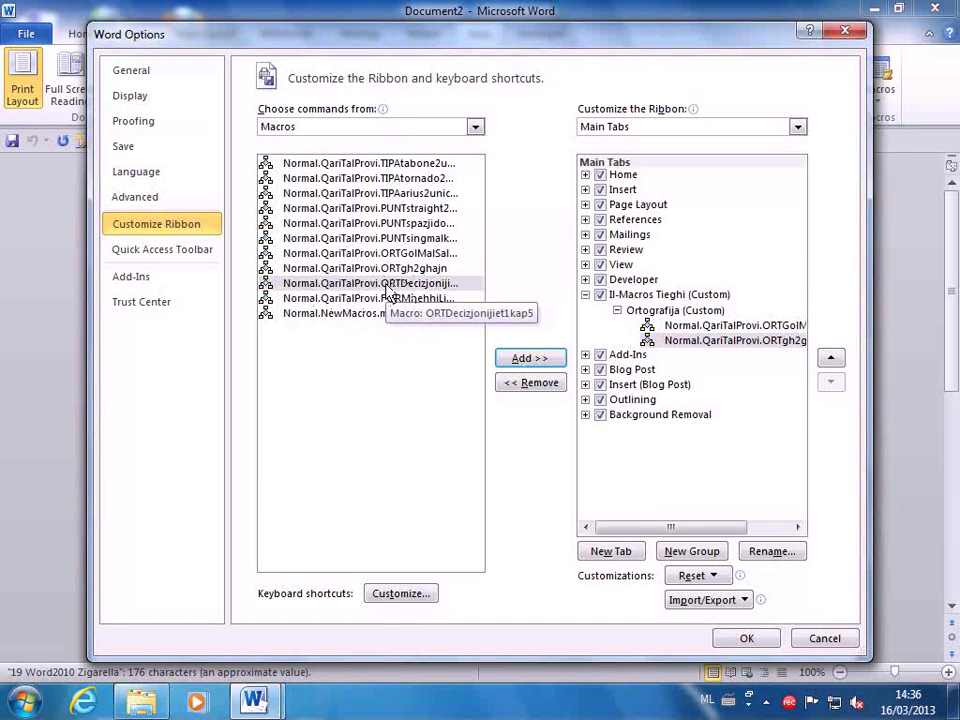
left_click(390, 285)
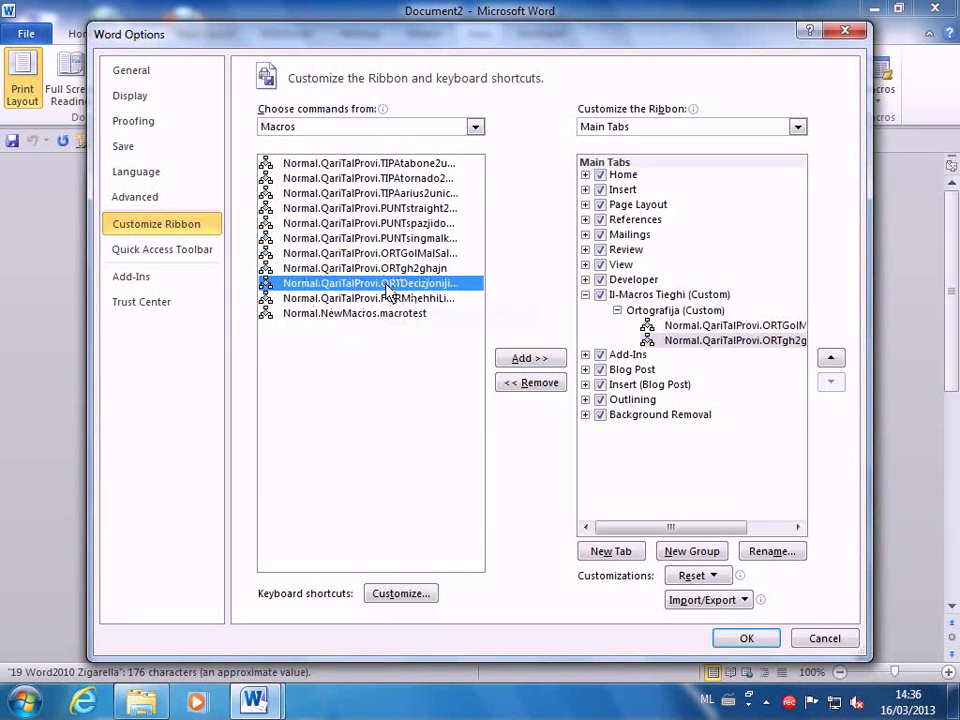
left_click(536, 364)
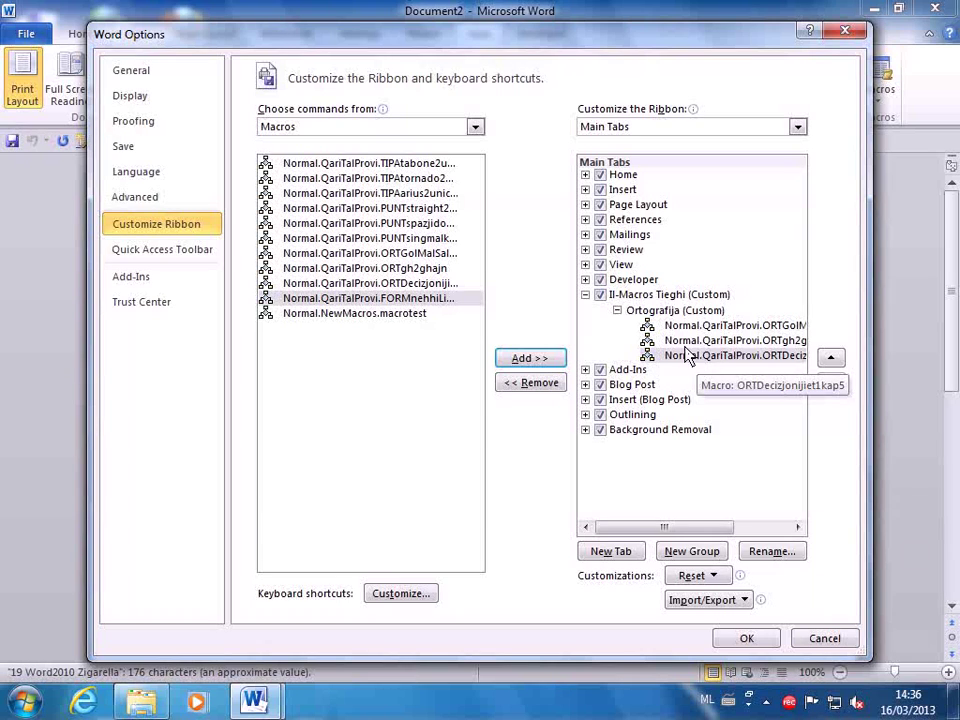
- Rename the ORTGolMalSalTal macro in the Ortografija group as Particelli mal-Artiklu and give it the check mark symbol
left_click(693, 333)
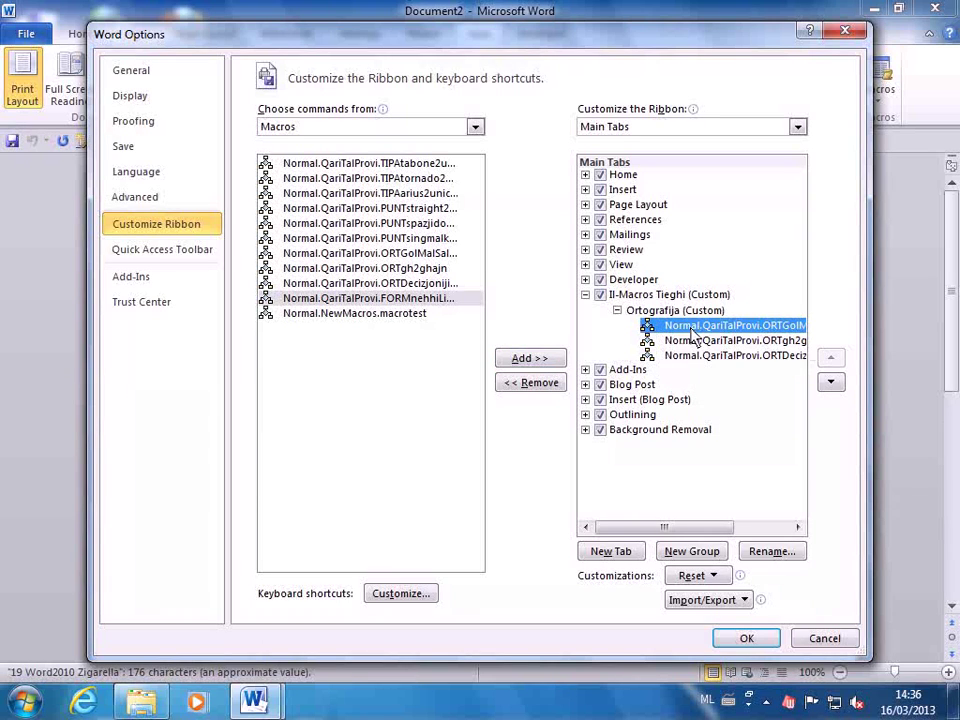
left_click(771, 552)
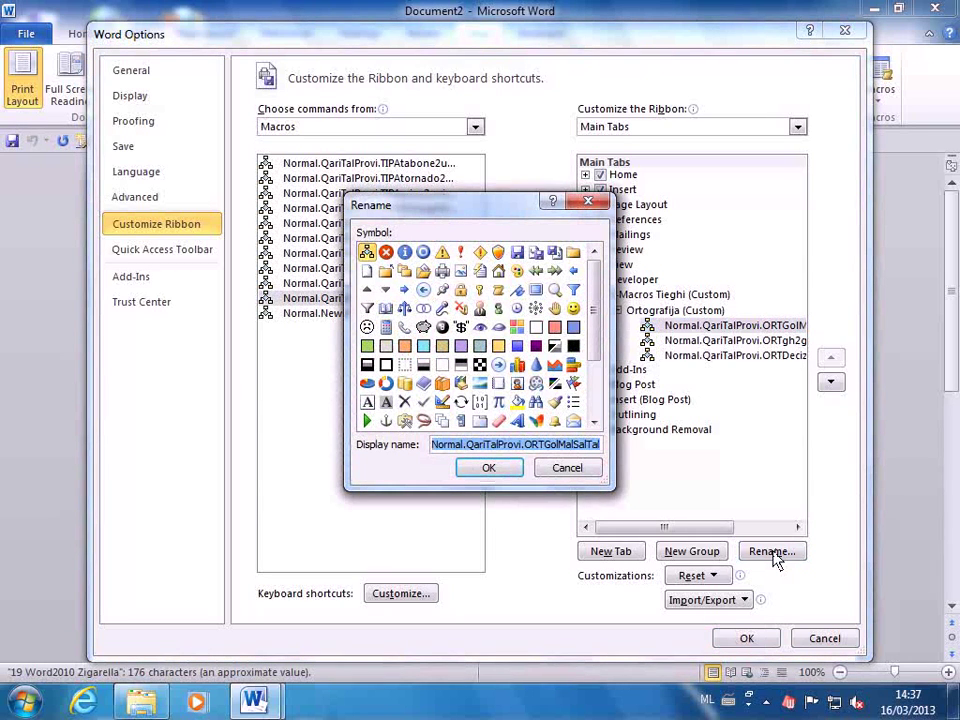
type("Part")
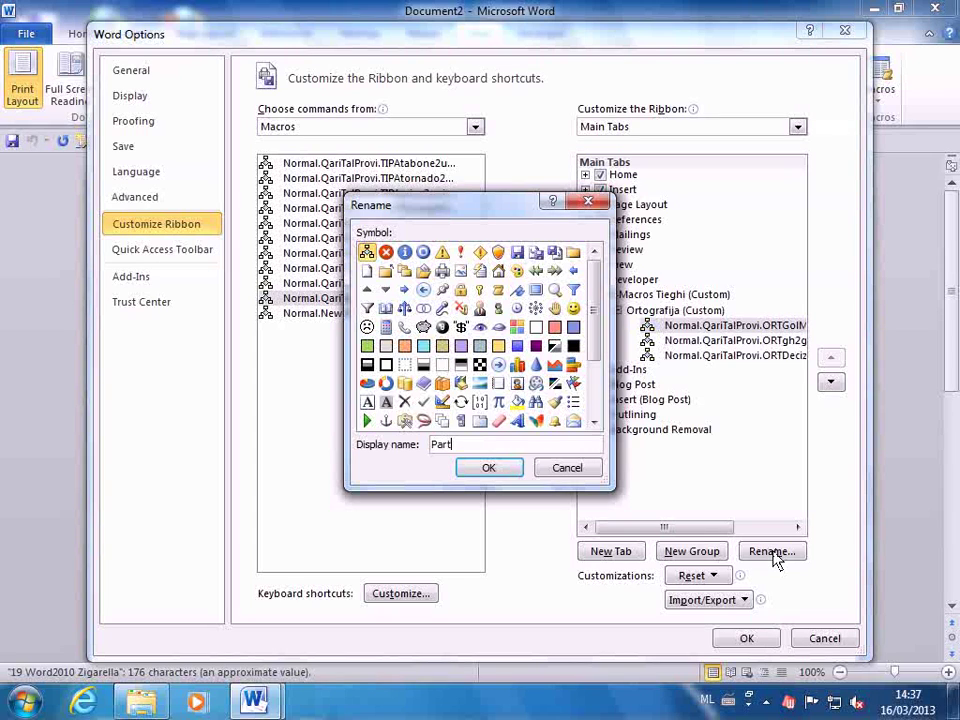
type("icelli mal-Artiklu")
left_click(422, 402)
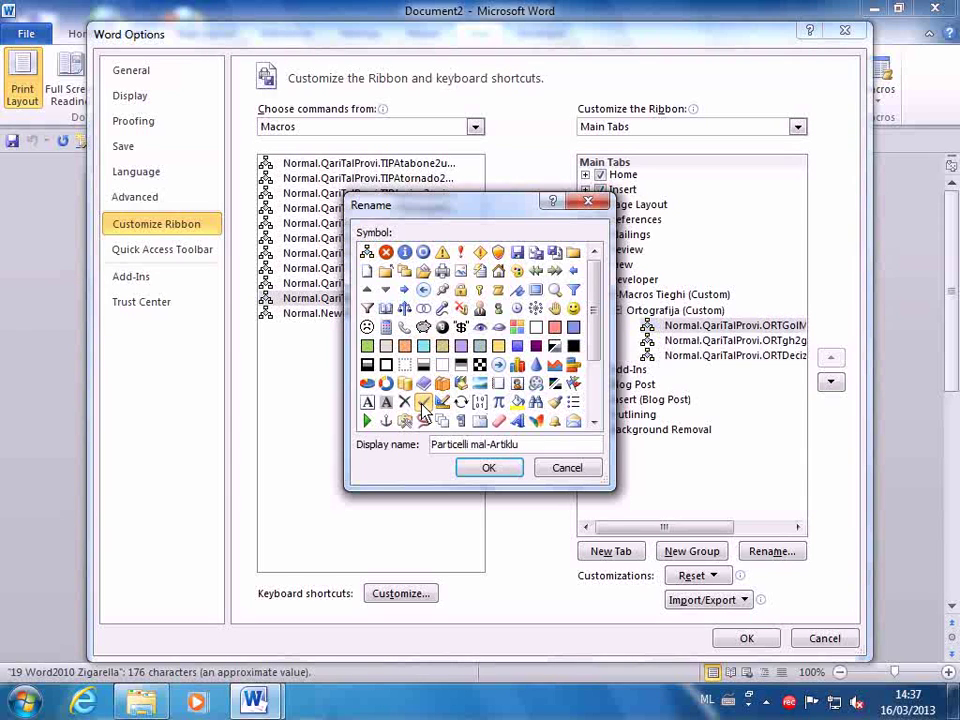
left_click(488, 470)
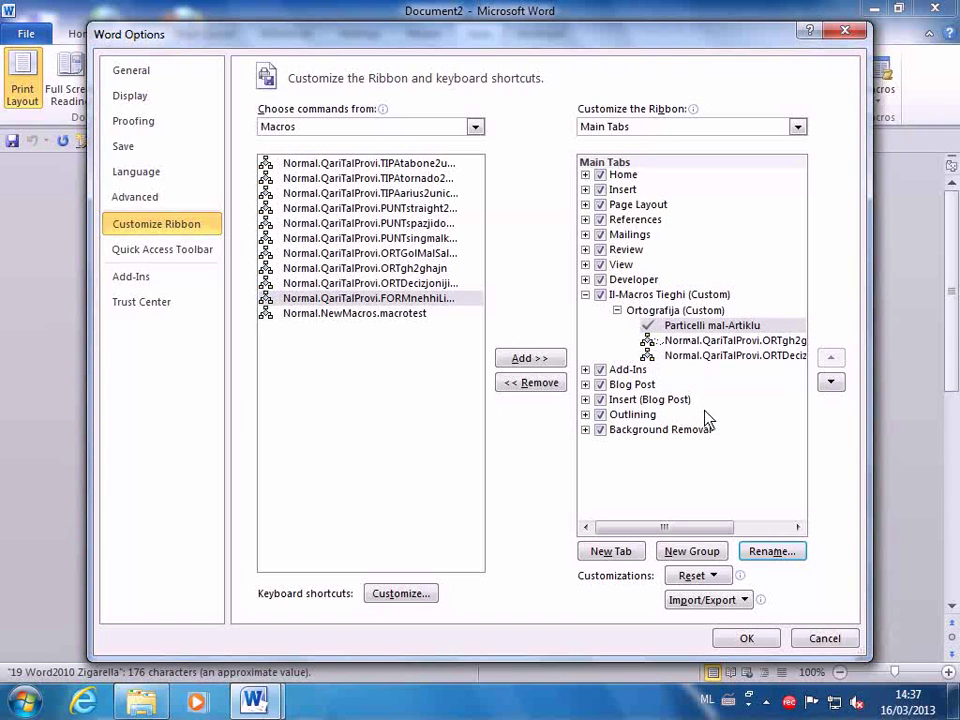
- Rename the ORTgh2ghajn macro in the Ortografija group as Ghajn and give it the check mark symbol
left_click(694, 341)
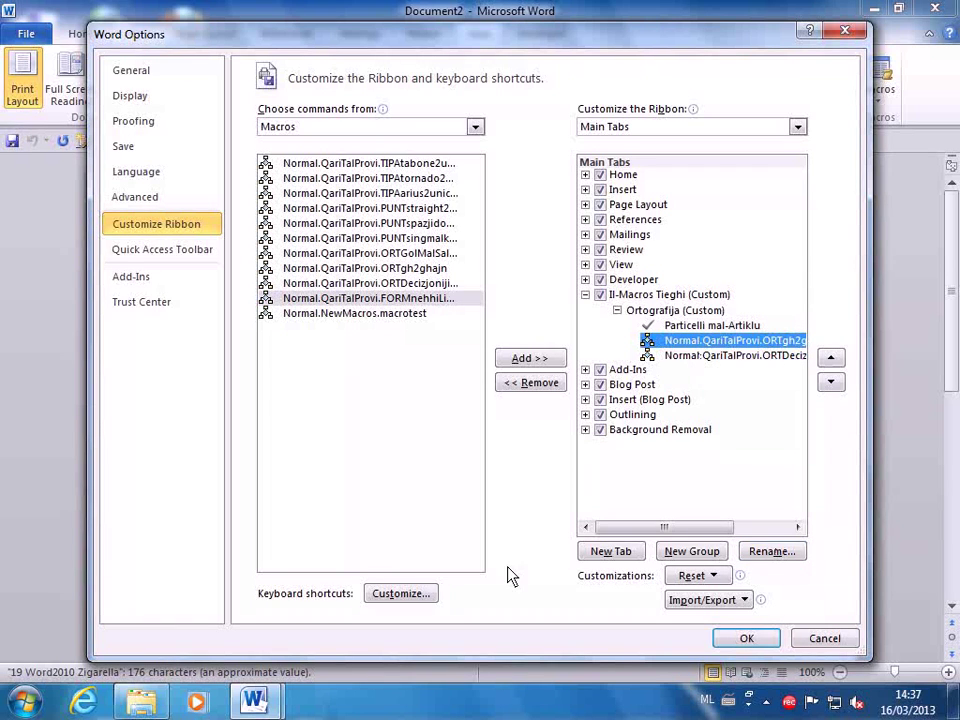
left_click(773, 556)
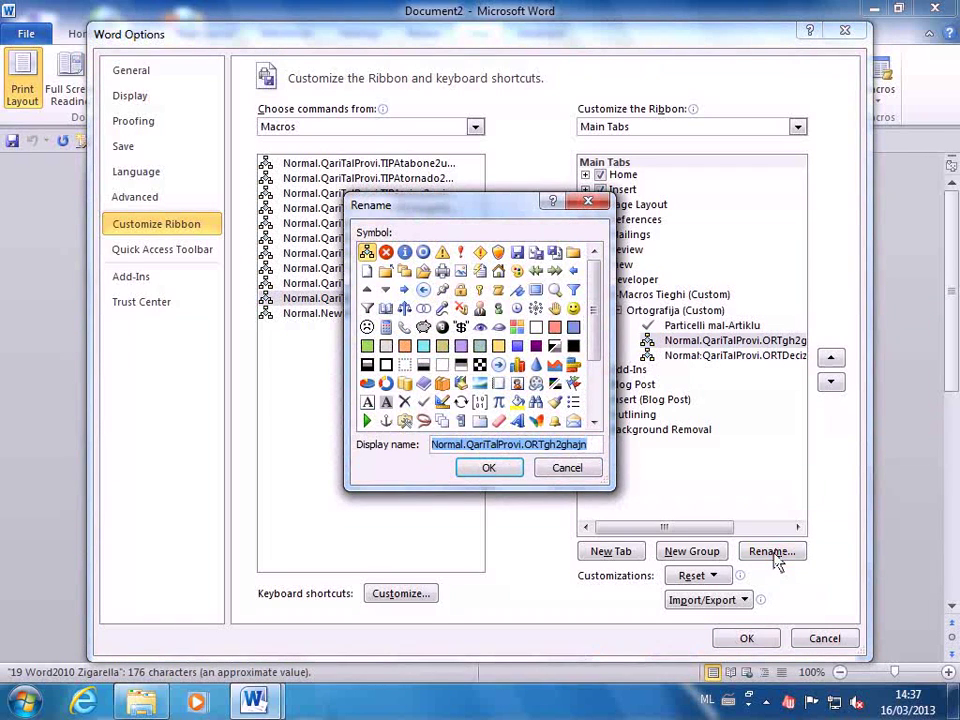
type("Gh")
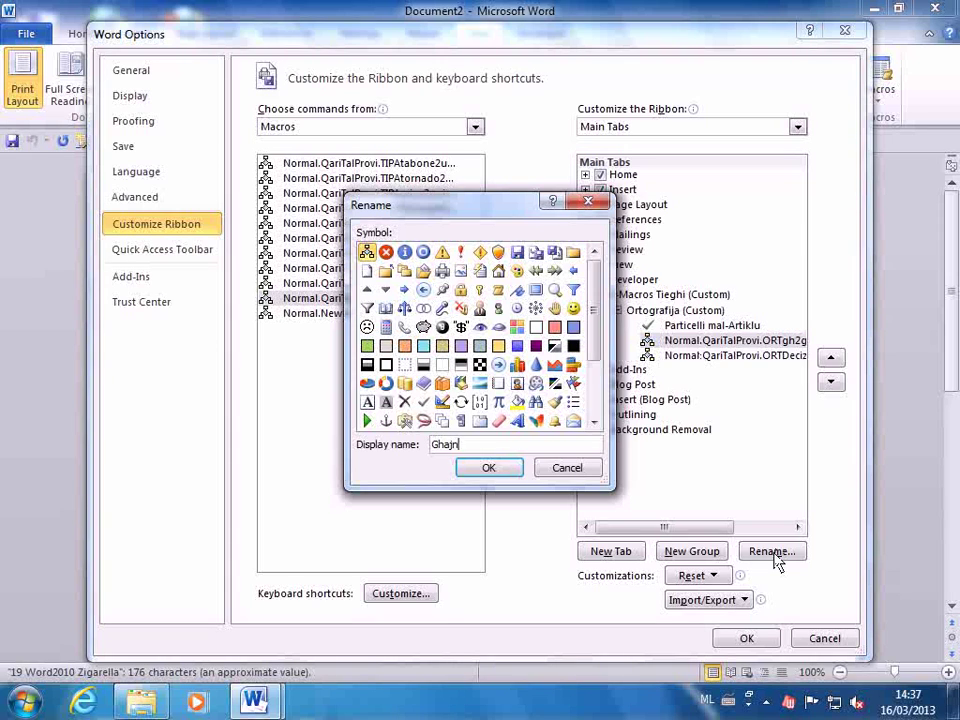
left_click(422, 402)
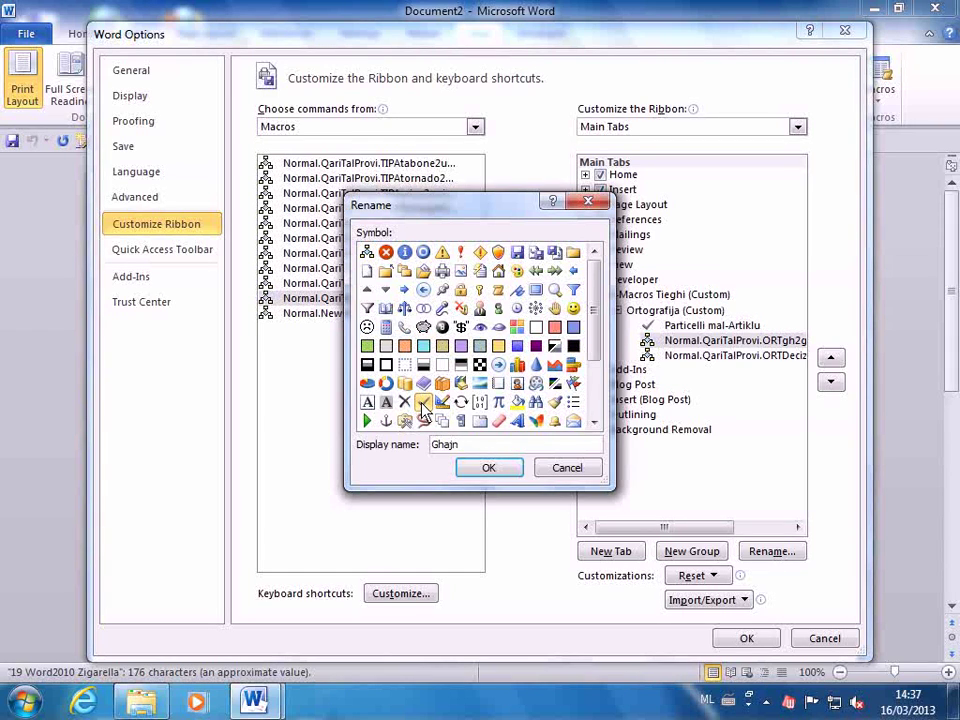
left_click(492, 467)
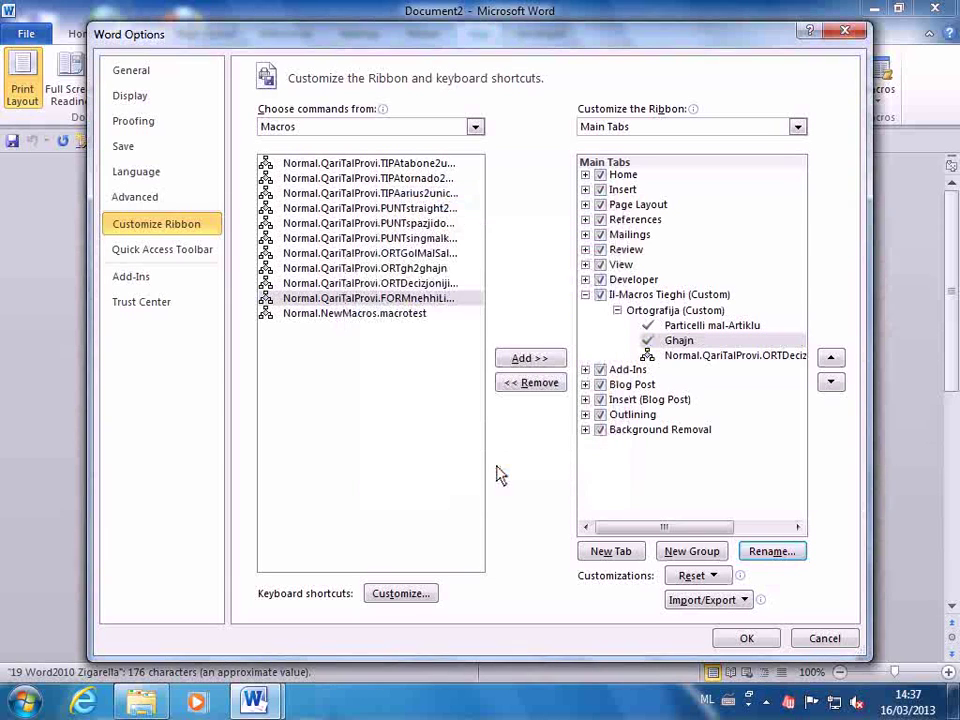
- Rename the ORTDecizjonijiet1kap5 macro as Decizjonijiet Kap 5 with the check mark symbol, and apply the ribbon customizations
left_click(683, 358)
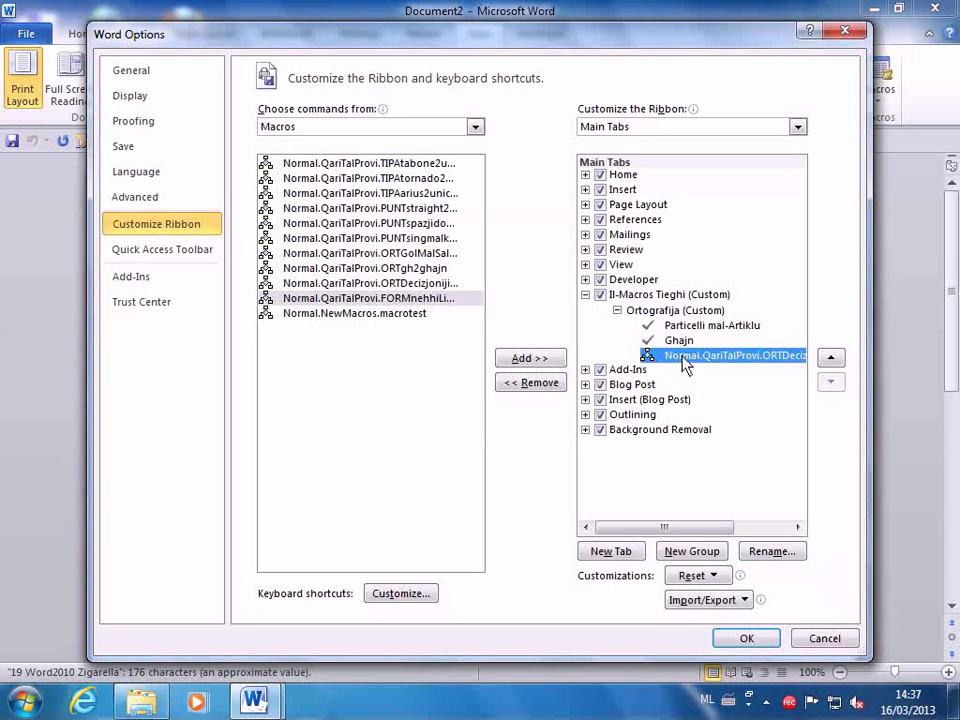
left_click(772, 552)
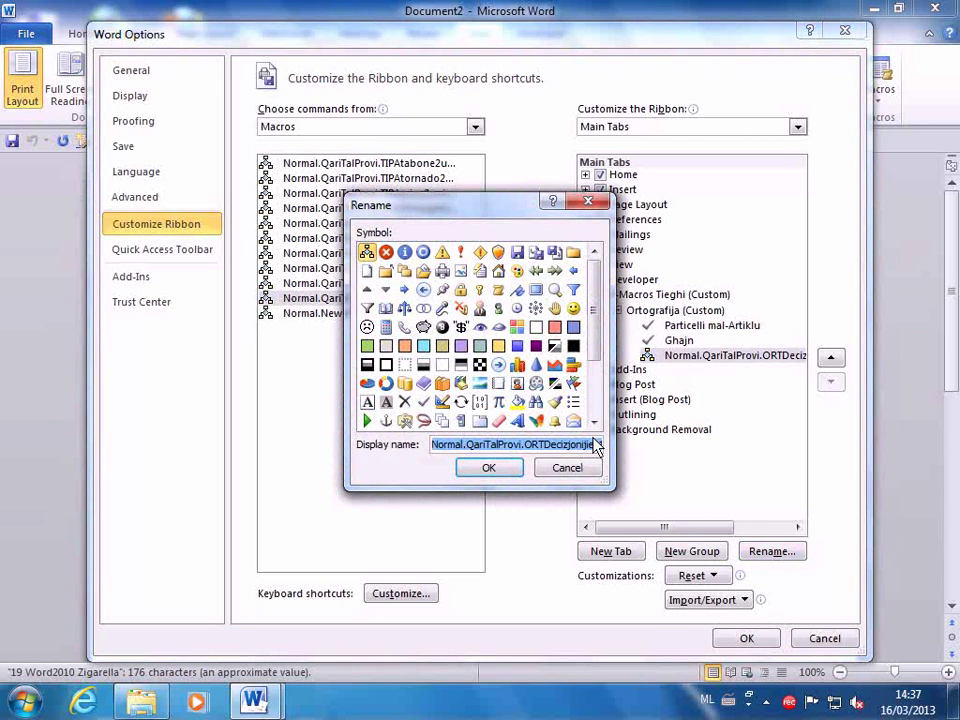
type("Deciz")
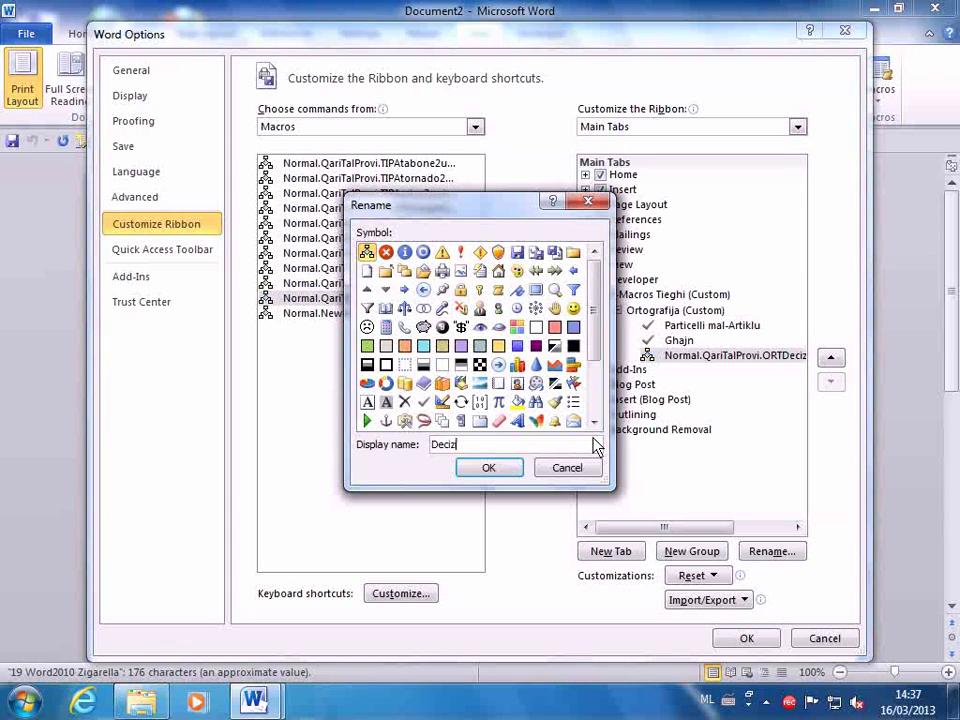
type("jonijiet Kap 5")
left_click(423, 401)
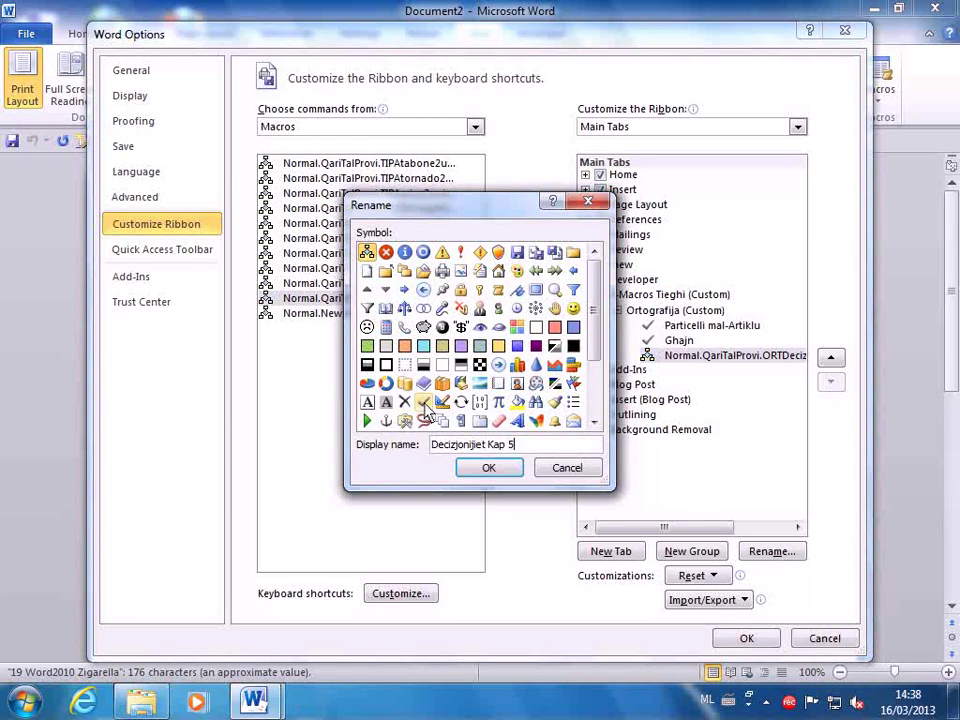
left_click(489, 470)
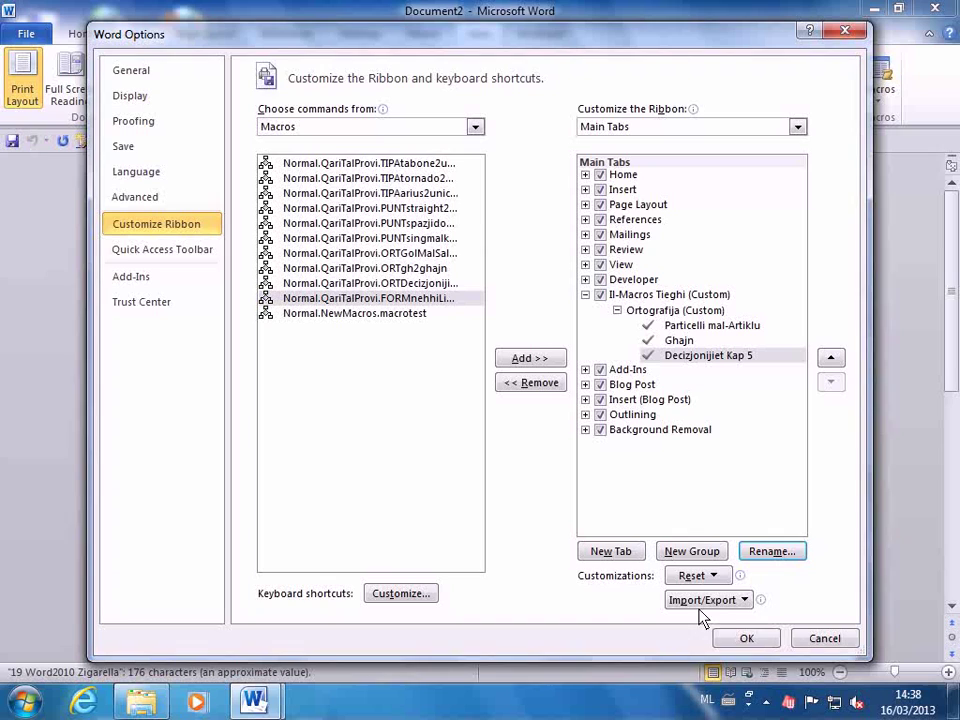
left_click(745, 640)
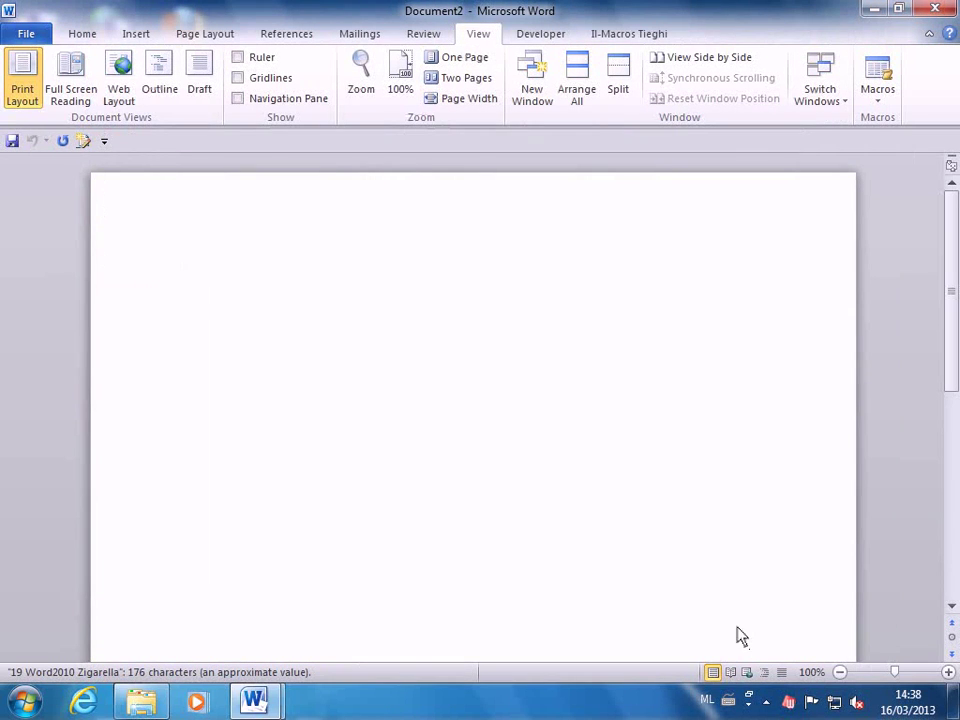
- In the 19 Word2010 Zigarella document, turn on Track Changes and run the Ghajn macro from the custom Ortografija group
left_click(633, 38)
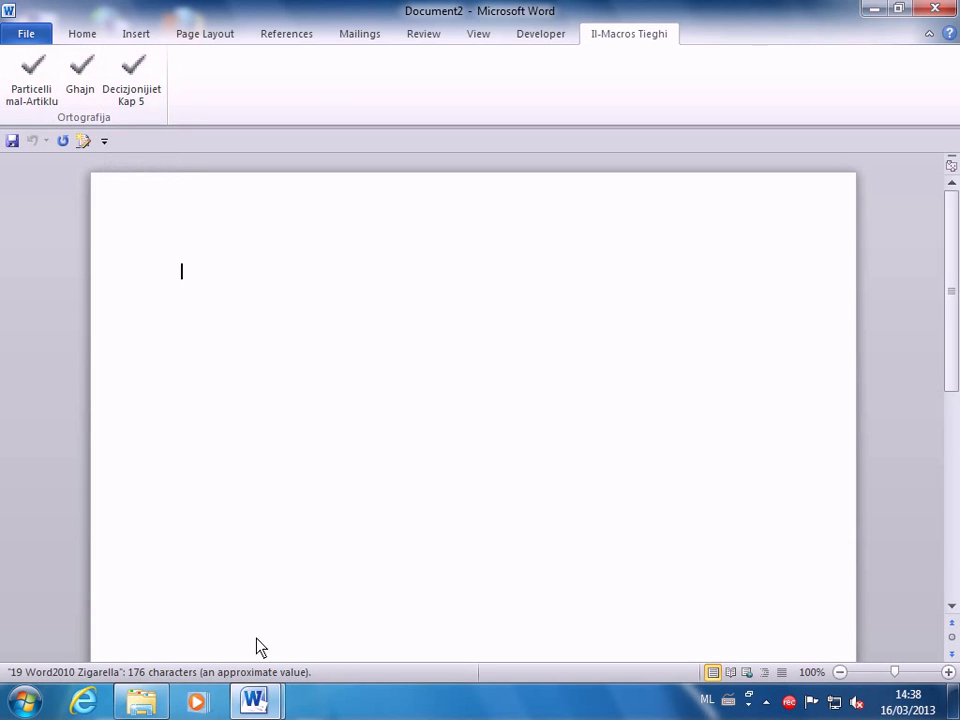
mouse_move(257, 702)
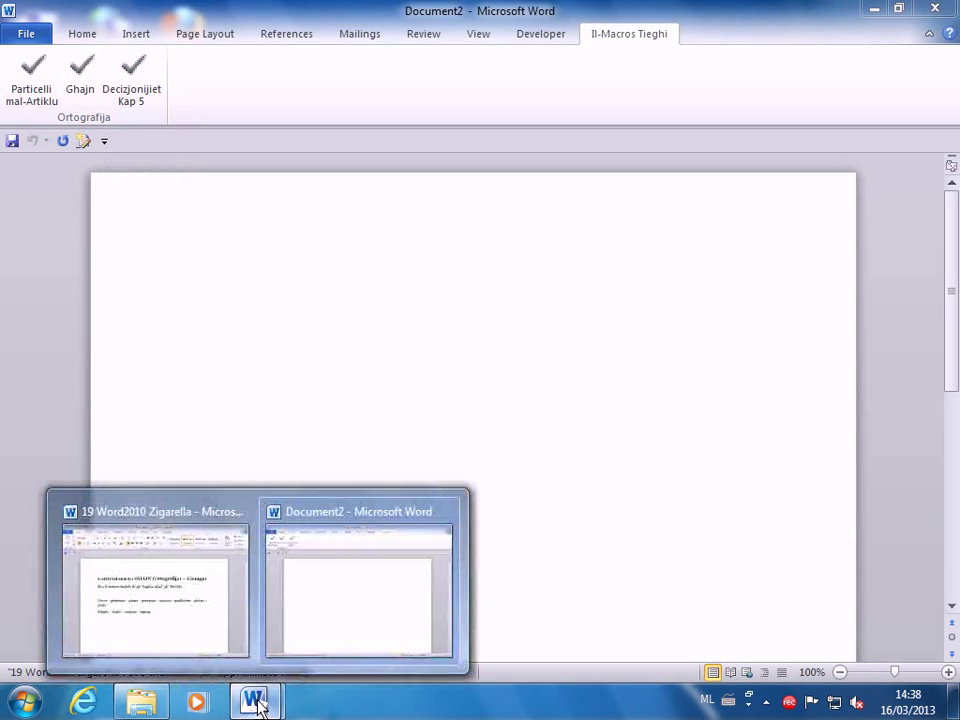
left_click(175, 620)
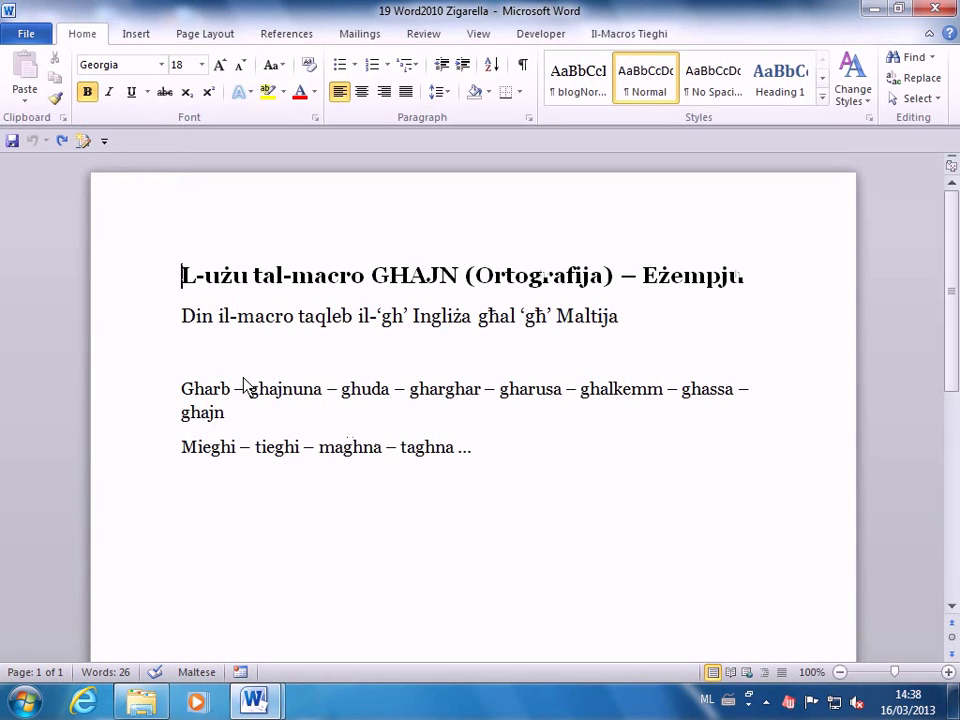
left_click(84, 143)
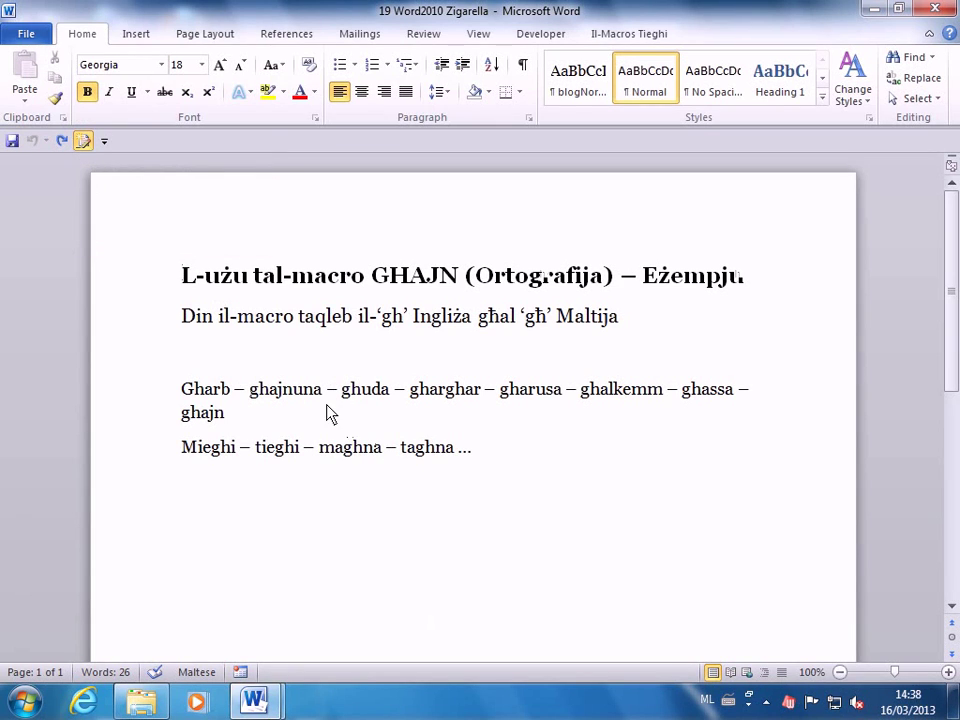
left_click(641, 36)
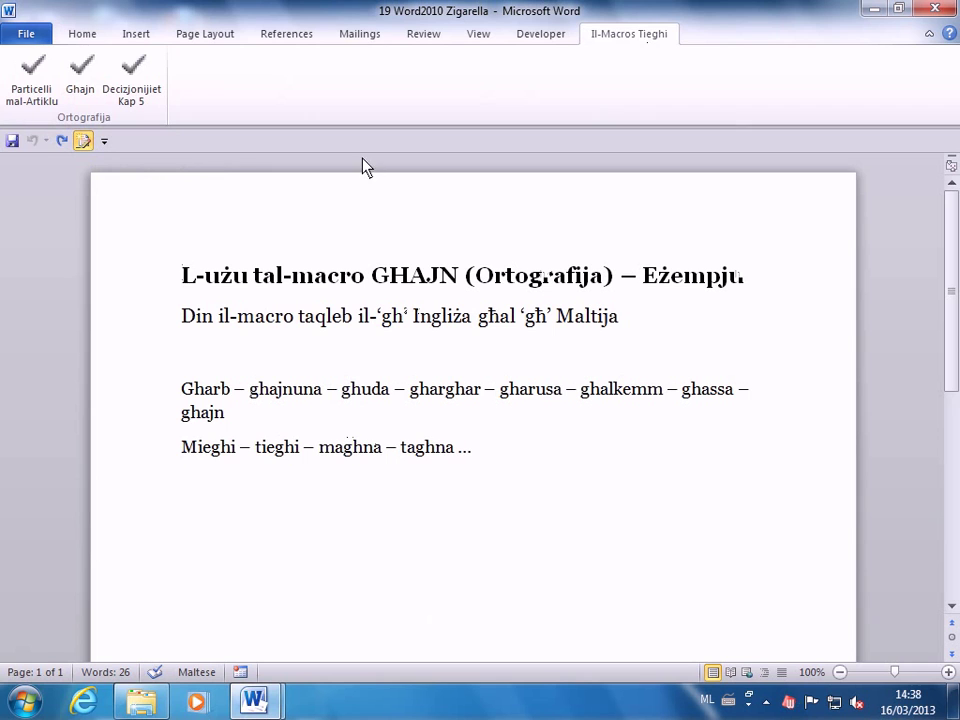
left_click(79, 88)
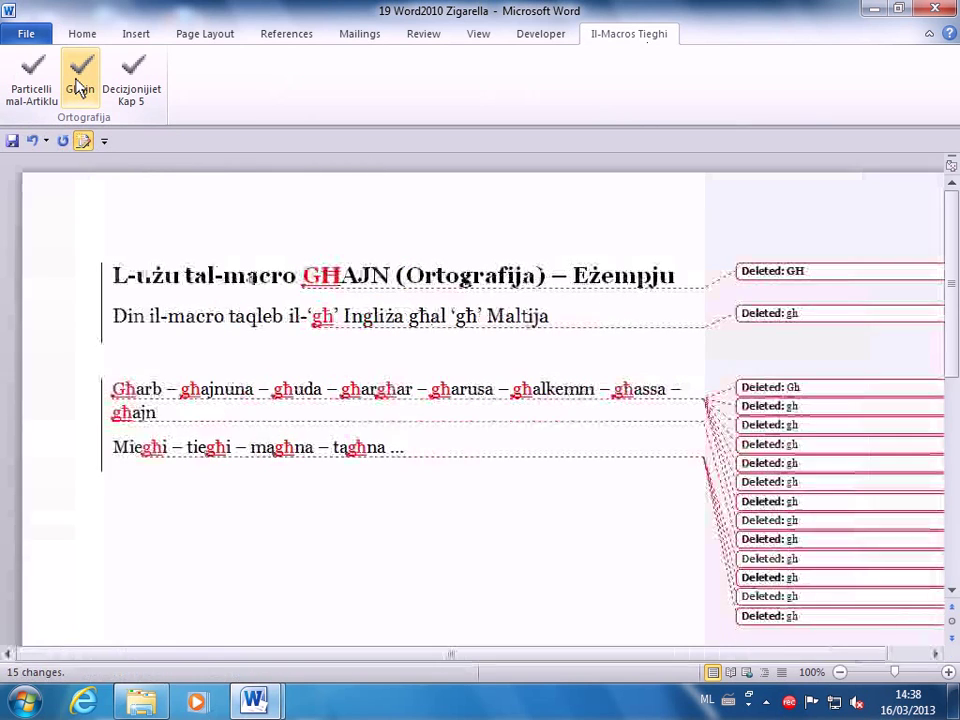